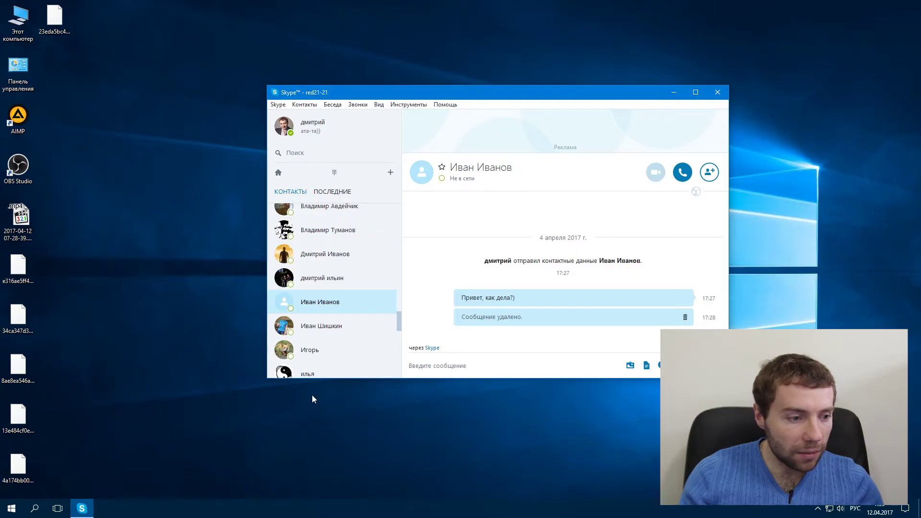
Step: Move the file 23eda5bc4ebb10b7.dat from the top of the desktop to beside the 4a174bb007399ae9.dat file
{"action": "left_click", "coordinate": [78, 369]}
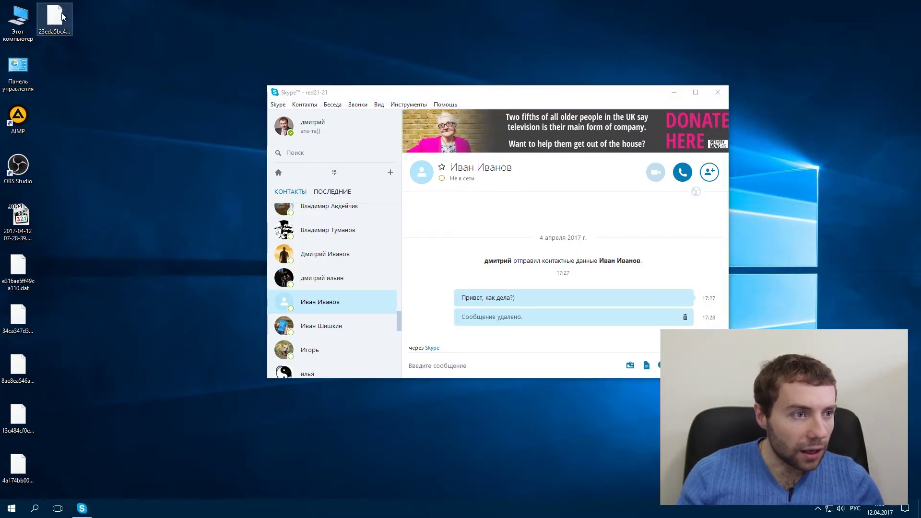
{"action": "left_click_drag", "start_coordinate": [54, 20], "coordinate": [56, 259]}
{"action": "left_click_drag", "start_coordinate": [66, 461], "coordinate": [58, 460]}
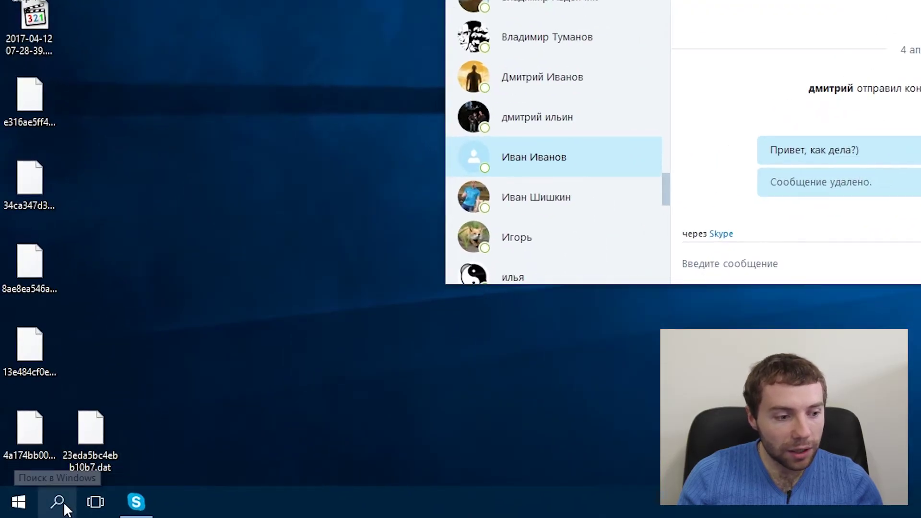
Step: Find and launch Excel 2016 through the Windows search and create a blank workbook
{"action": "left_click", "coordinate": [58, 501]}
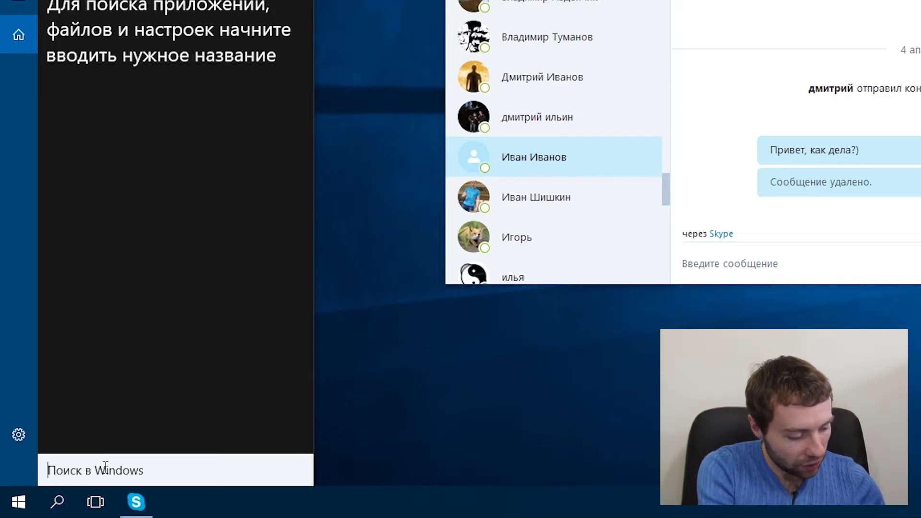
{"action": "type", "text": "e"}
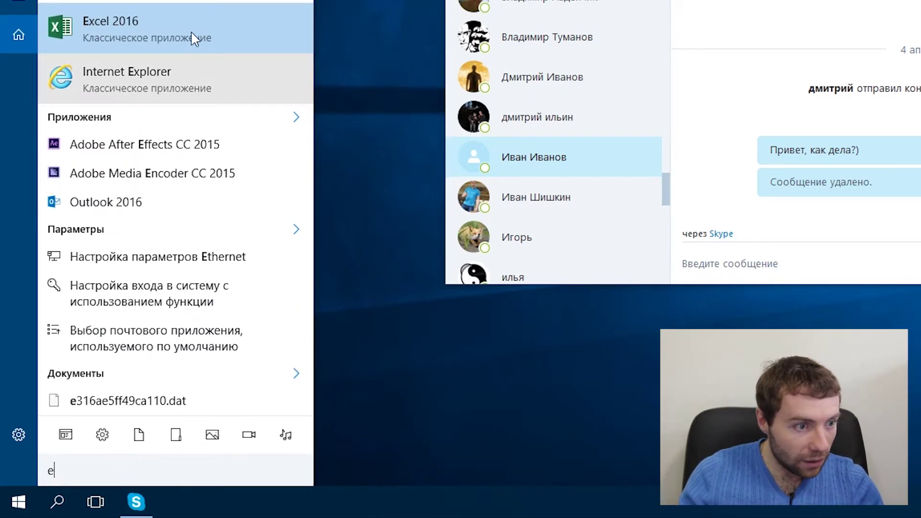
{"action": "left_click", "coordinate": [179, 35]}
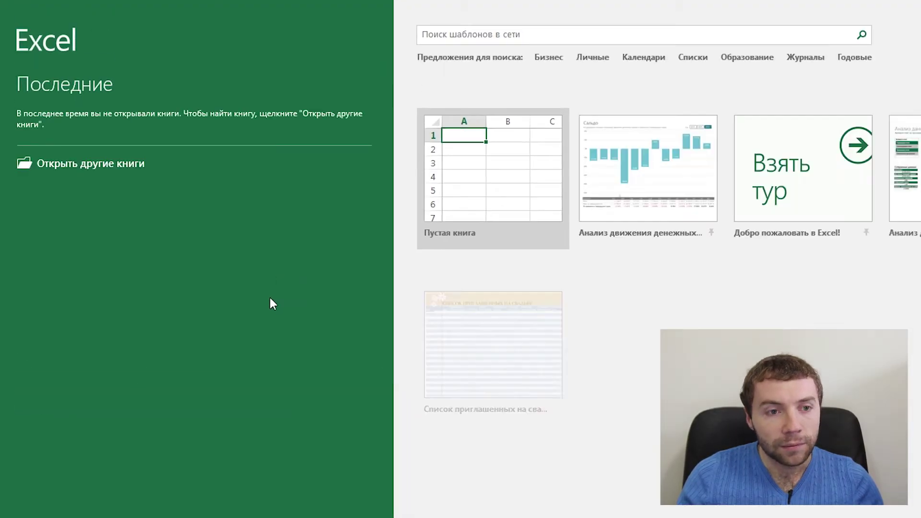
{"action": "left_click", "coordinate": [461, 215]}
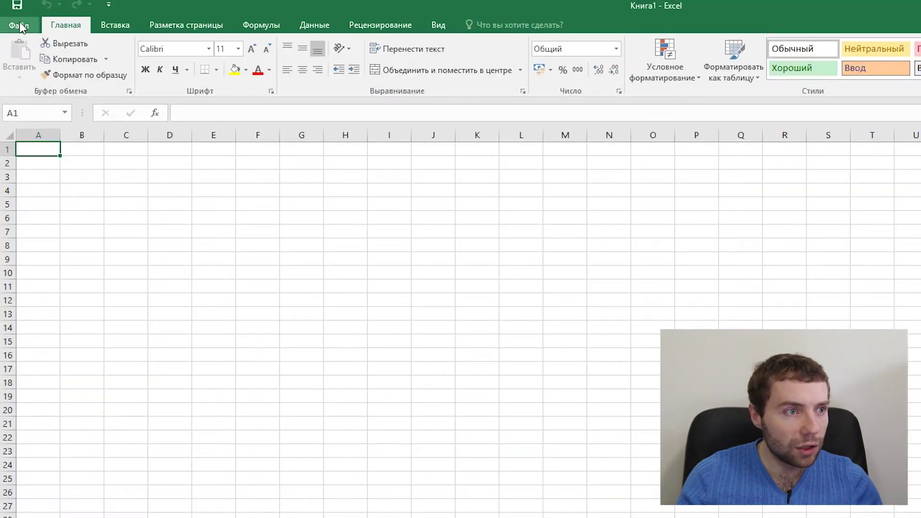
Step: Browse to the desktop with all file types shown and open e316ae5ff49ca110.dat for text import
{"action": "left_click", "coordinate": [19, 25]}
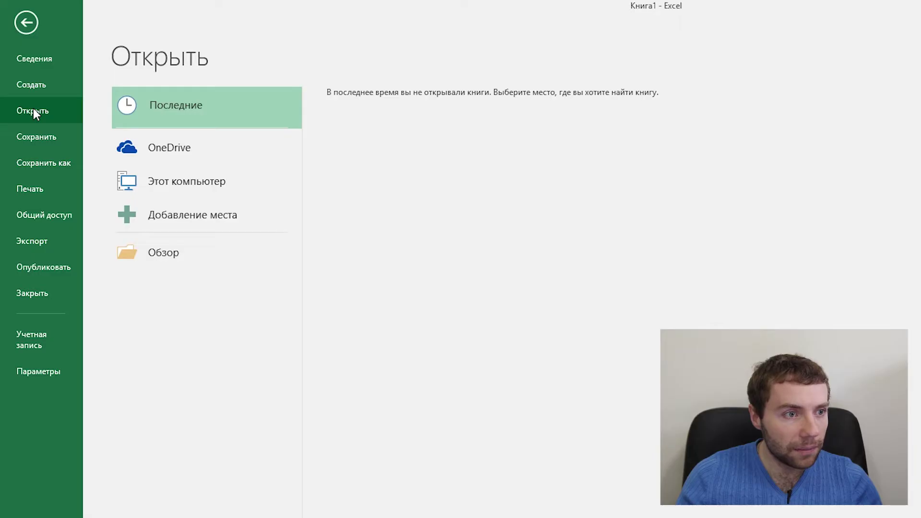
{"action": "left_click", "coordinate": [178, 253]}
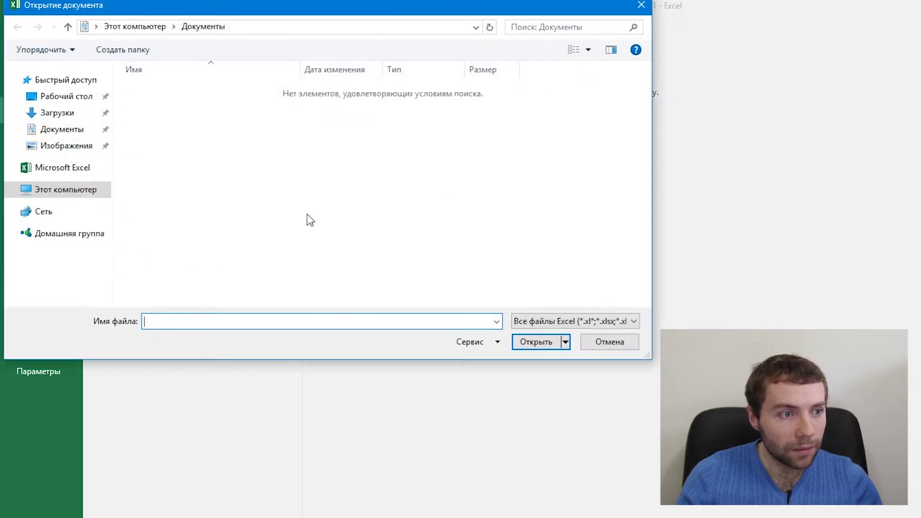
{"action": "left_click", "coordinate": [79, 98]}
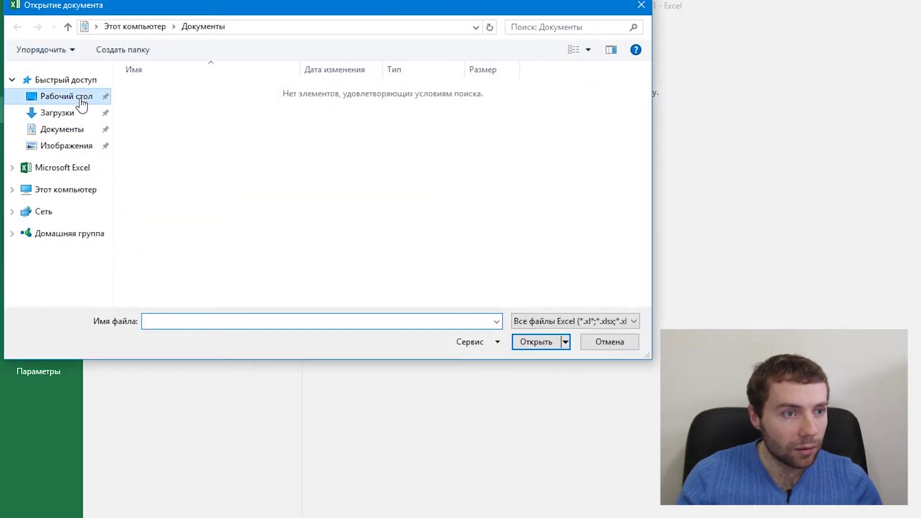
{"action": "left_click", "coordinate": [607, 326]}
{"action": "left_click", "coordinate": [574, 332]}
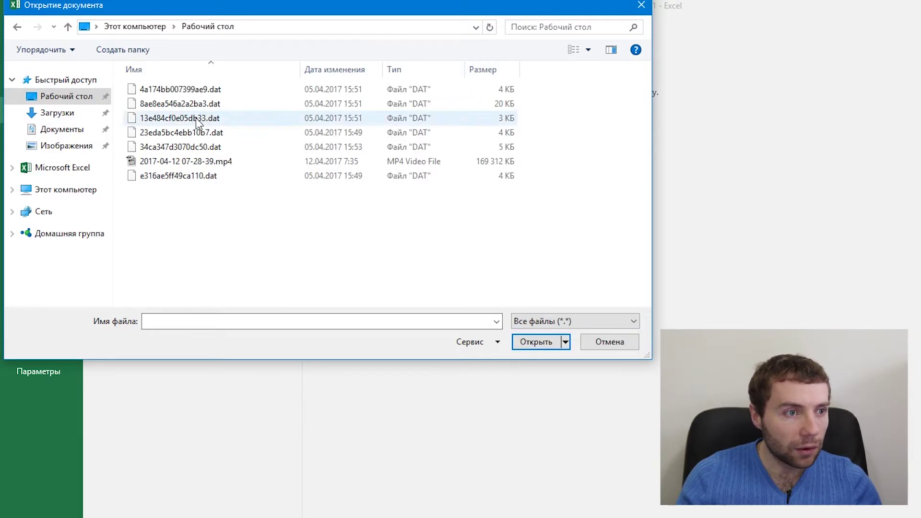
{"action": "left_click", "coordinate": [168, 178]}
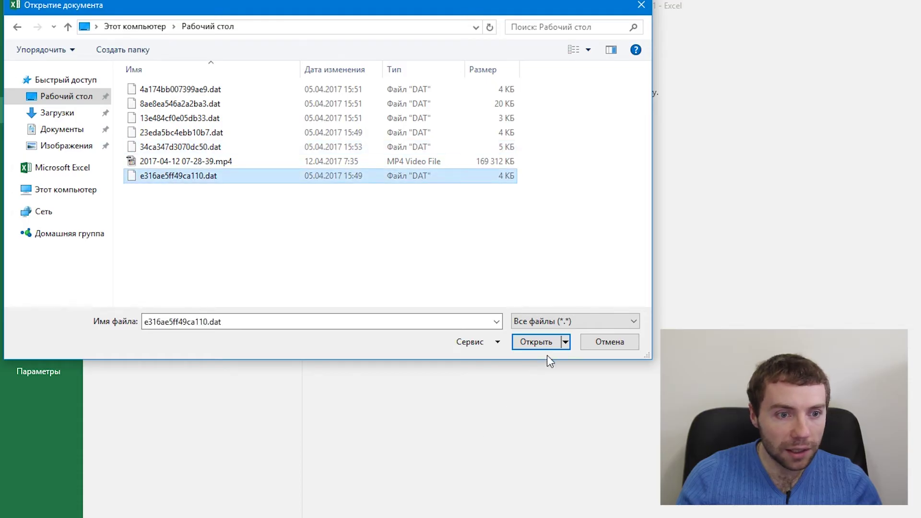
{"action": "left_click", "coordinate": [540, 341]}
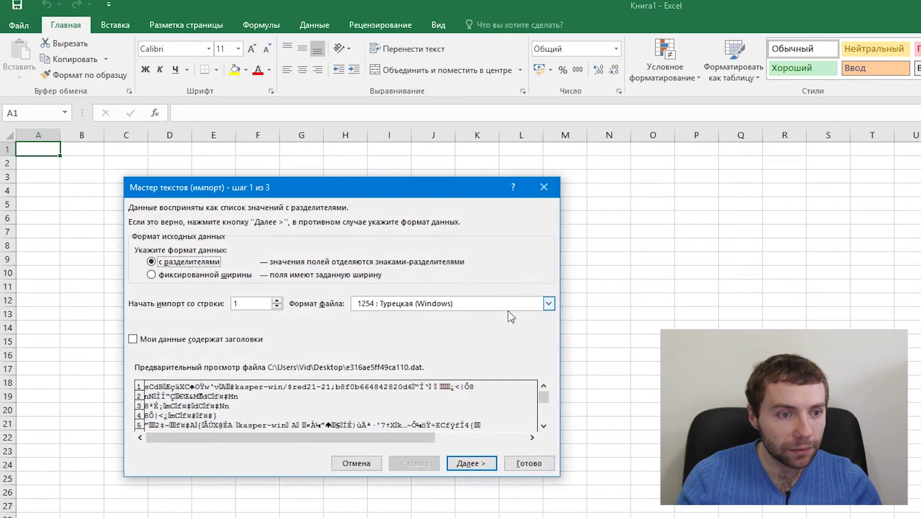
Step: Set the import's file origin to 65001 : Юникод (UTF-8) and advance to the delimiter settings with the data preview
{"action": "left_click", "coordinate": [549, 303]}
{"action": "left_click", "coordinate": [552, 304]}
{"action": "left_click", "coordinate": [553, 304]}
{"action": "left_click_drag", "start_coordinate": [551, 343], "coordinate": [550, 339]}
{"action": "scroll", "coordinate": [506, 345], "scroll_direction": "down", "scroll_amount": 5}
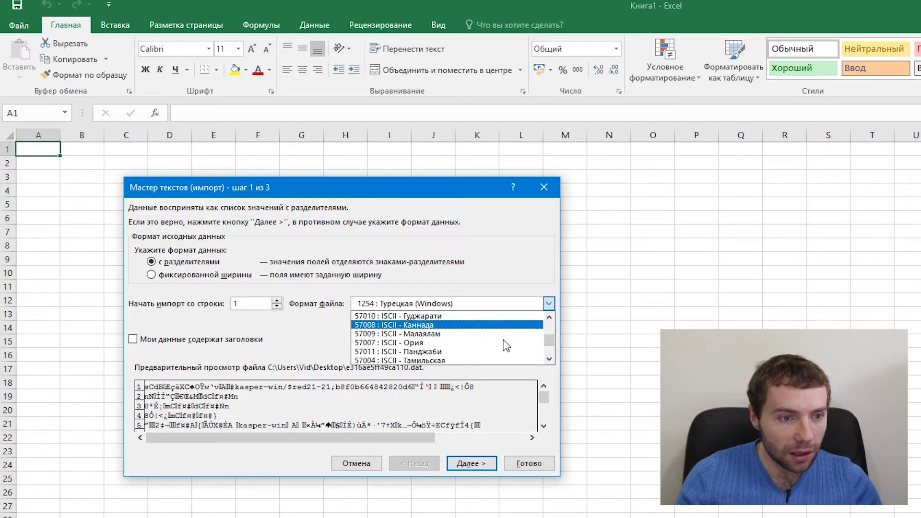
{"action": "scroll", "coordinate": [506, 345], "scroll_direction": "down", "scroll_amount": 8}
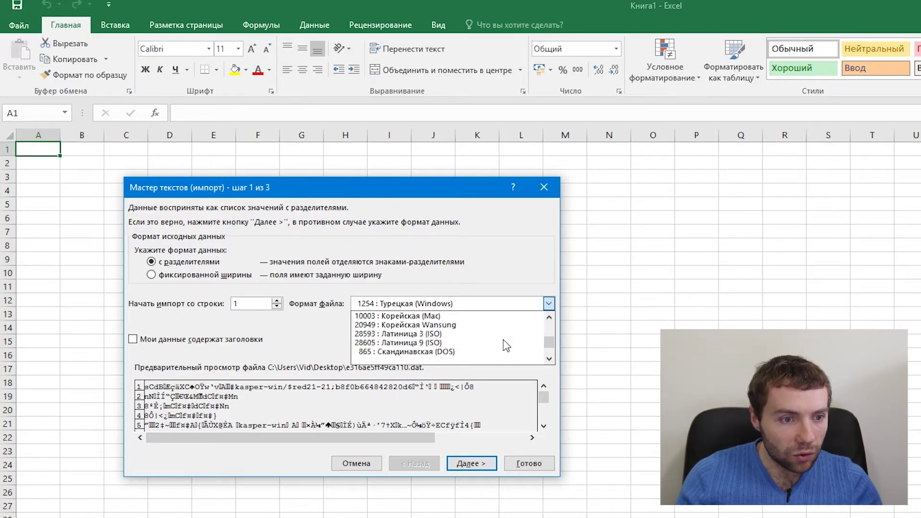
{"action": "scroll", "coordinate": [506, 346], "scroll_direction": "down", "scroll_amount": 8}
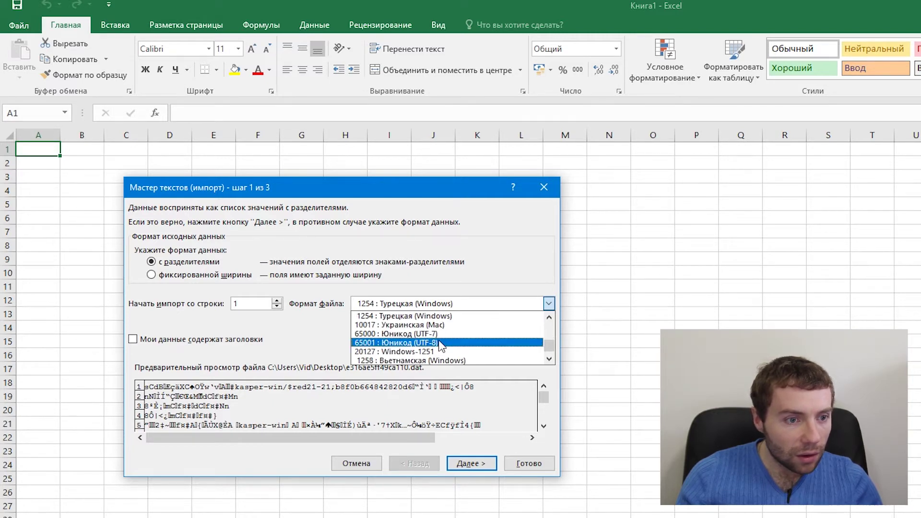
{"action": "left_click", "coordinate": [439, 343]}
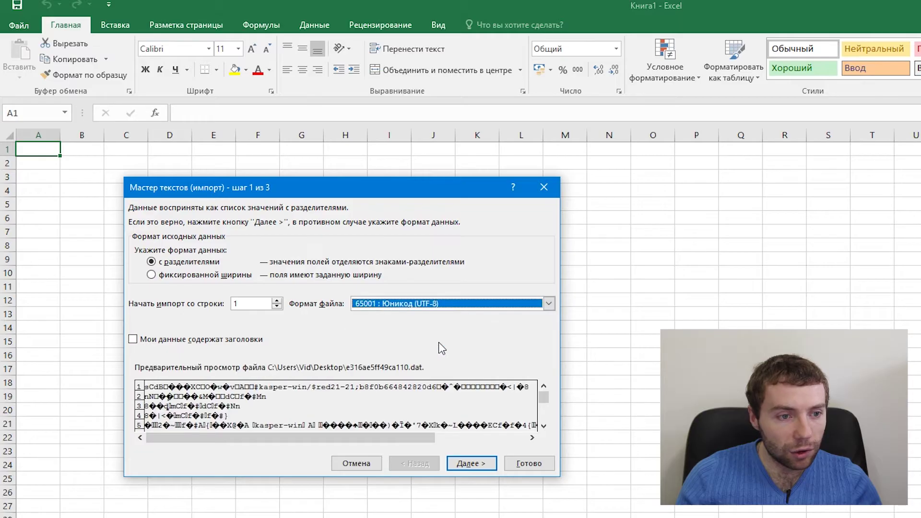
{"action": "left_click", "coordinate": [472, 463]}
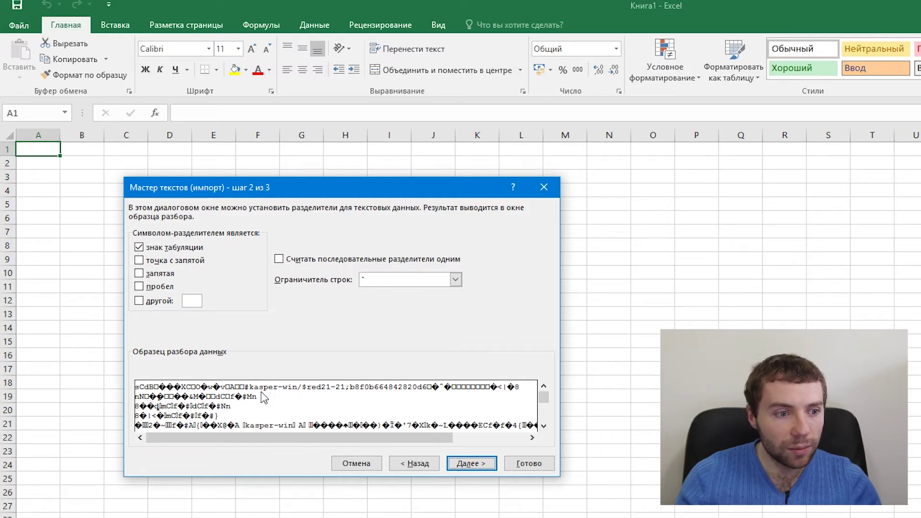
Step: Switch to Skype to look up the chat contact's login in their profile, and cancel the text import back in Excel
{"action": "key", "text": "alt+Tab"}
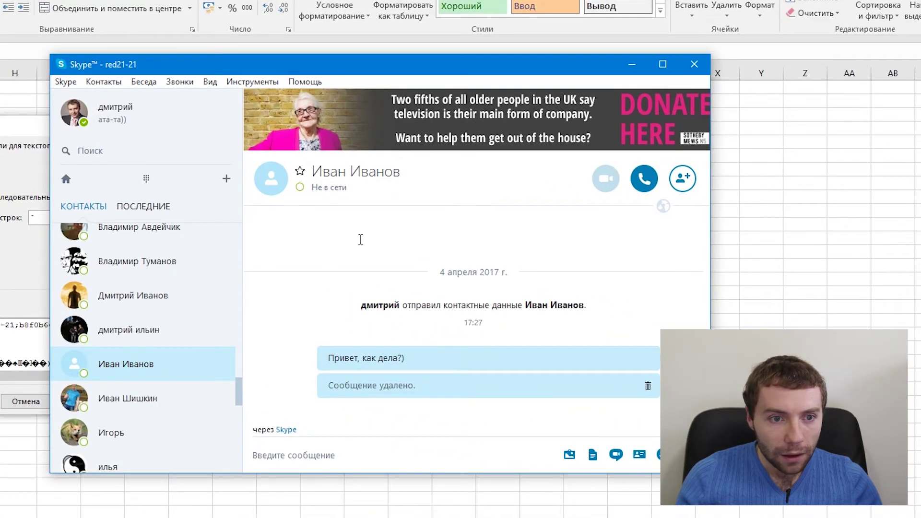
{"action": "left_click", "coordinate": [271, 182]}
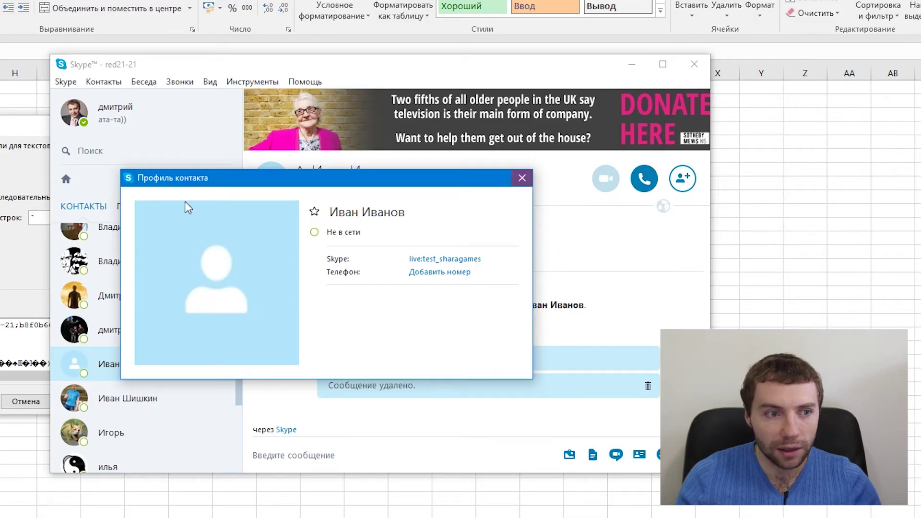
{"action": "key", "text": "alt+Tab"}
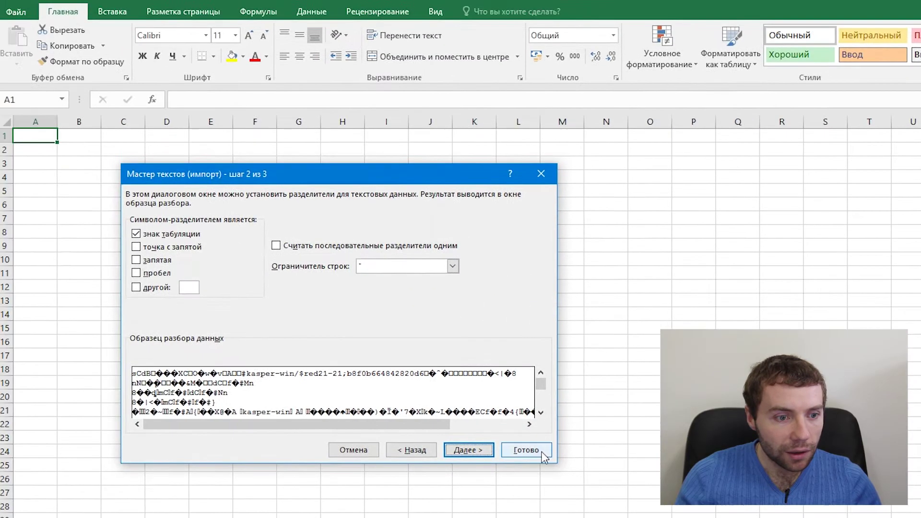
{"action": "left_click", "coordinate": [213, 125]}
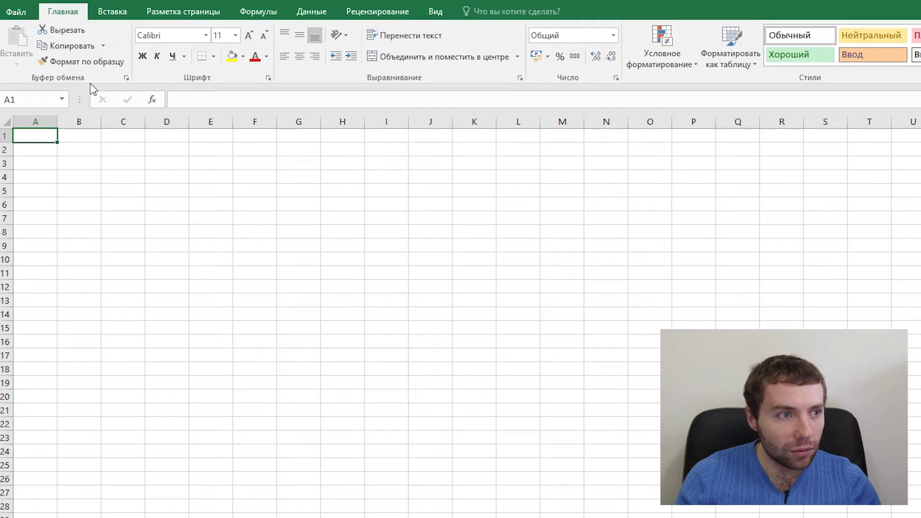
Step: Open 4a174bb007399ae9.dat from the desktop for text import
{"action": "left_click", "coordinate": [15, 12]}
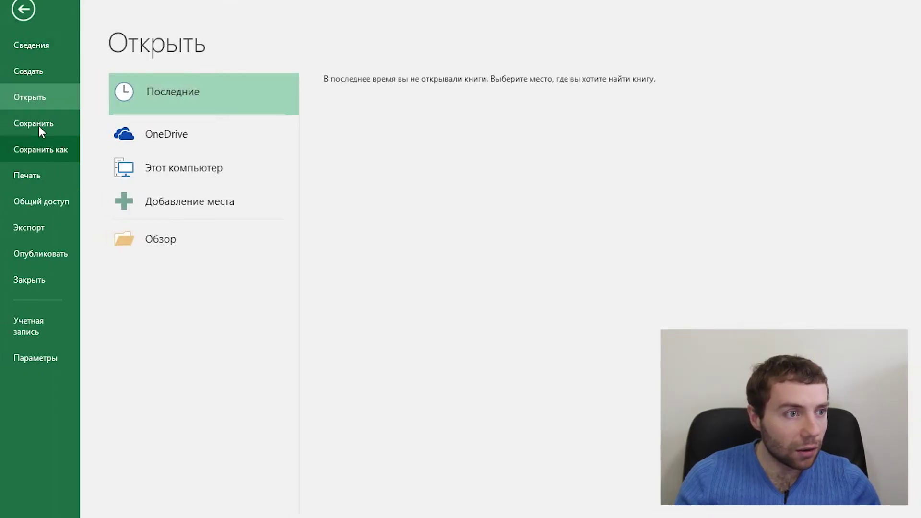
{"action": "left_click", "coordinate": [157, 242]}
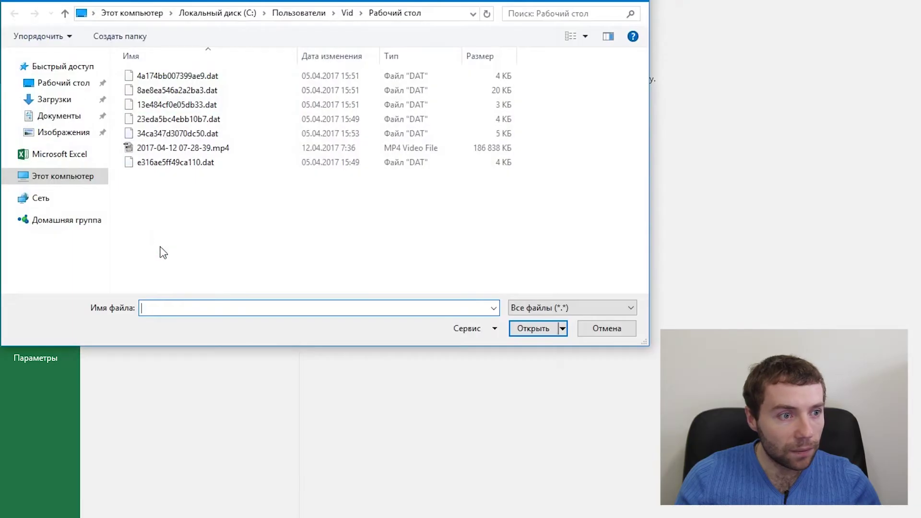
{"action": "left_click", "coordinate": [206, 76]}
{"action": "left_click", "coordinate": [540, 329]}
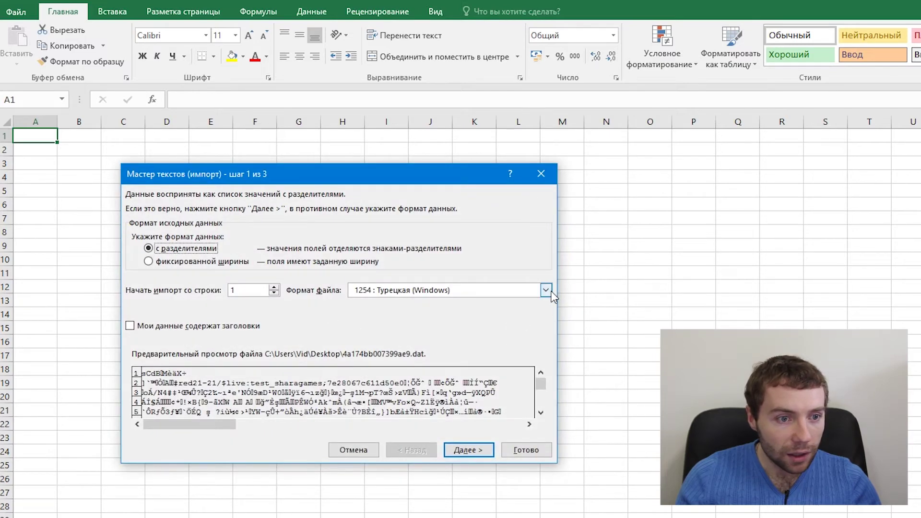
Step: Import the file as delimited text with origin 65001 : Юникод (UTF-8), keeping the tab delimiter
{"action": "left_click", "coordinate": [547, 291]}
{"action": "scroll", "coordinate": [527, 329], "scroll_direction": "up", "scroll_amount": 5}
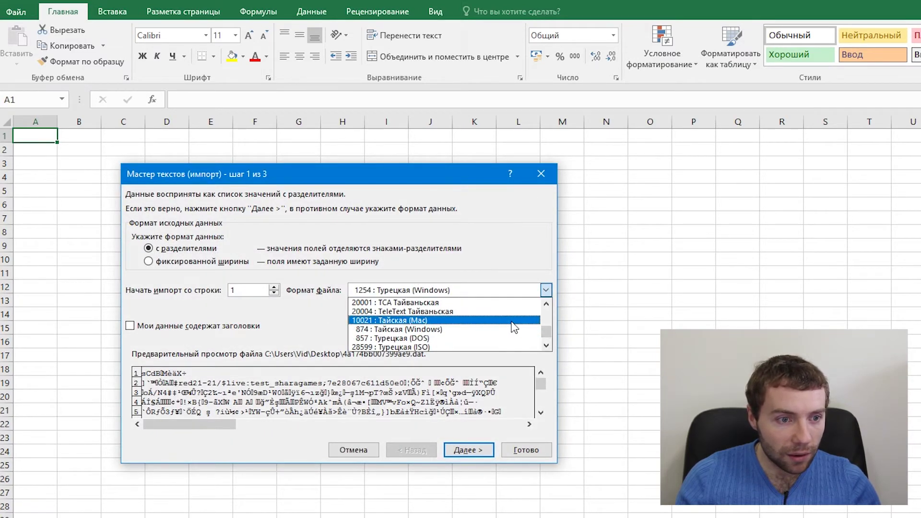
{"action": "scroll", "coordinate": [460, 329], "scroll_direction": "up", "scroll_amount": 10}
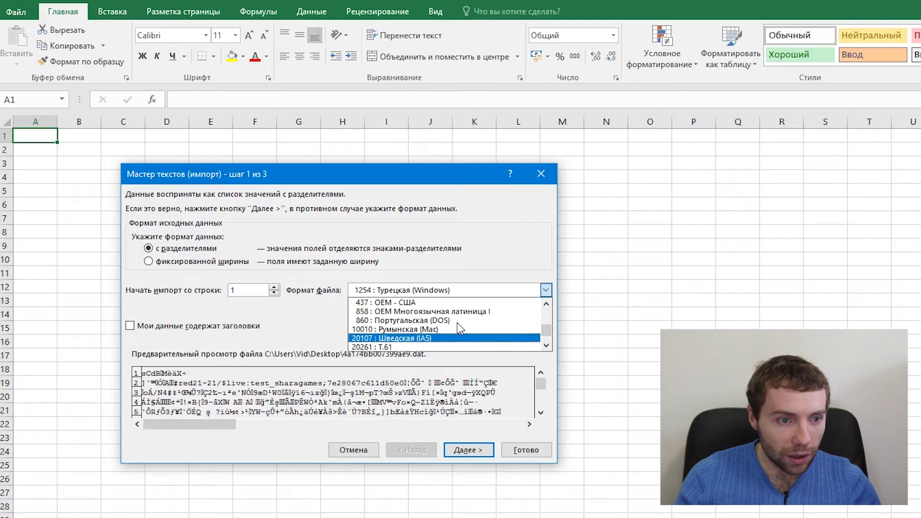
{"action": "scroll", "coordinate": [460, 329], "scroll_direction": "up", "scroll_amount": 2}
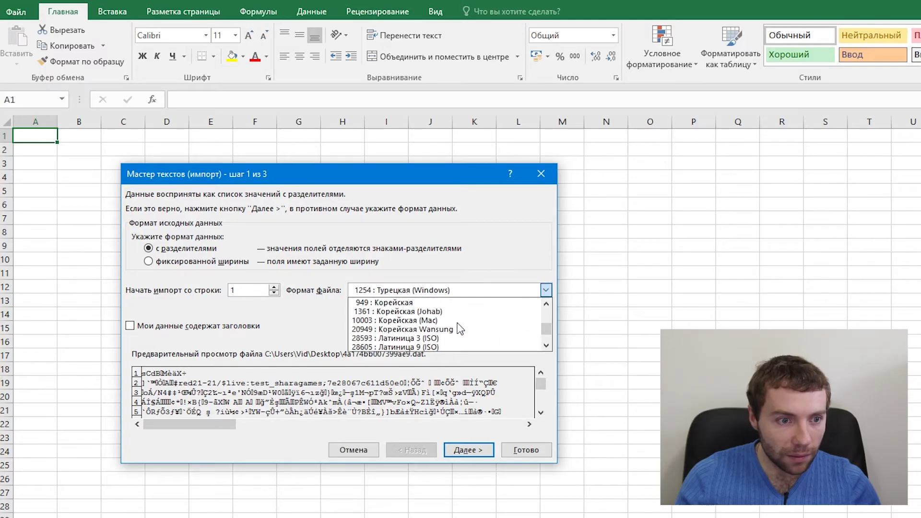
{"action": "scroll", "coordinate": [483, 320], "scroll_direction": "down", "scroll_amount": 8}
{"action": "scroll", "coordinate": [483, 319], "scroll_direction": "down", "scroll_amount": 6}
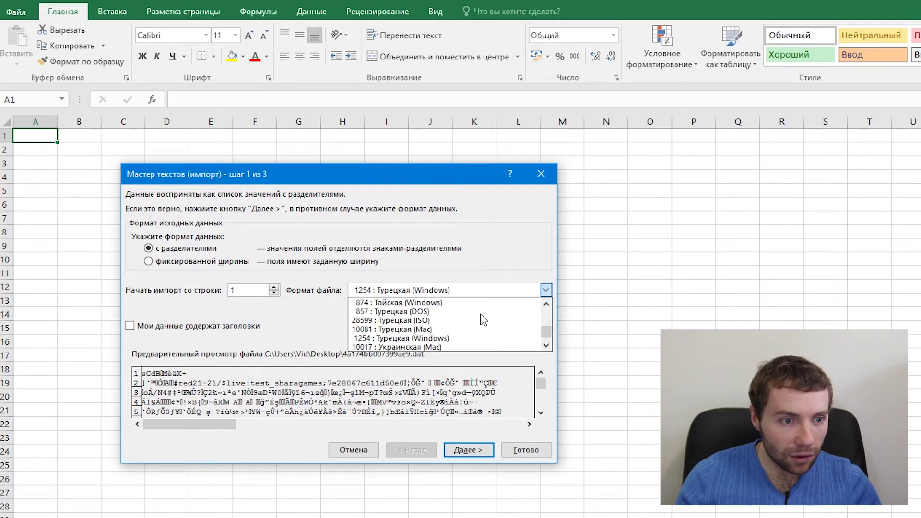
{"action": "left_click", "coordinate": [435, 338]}
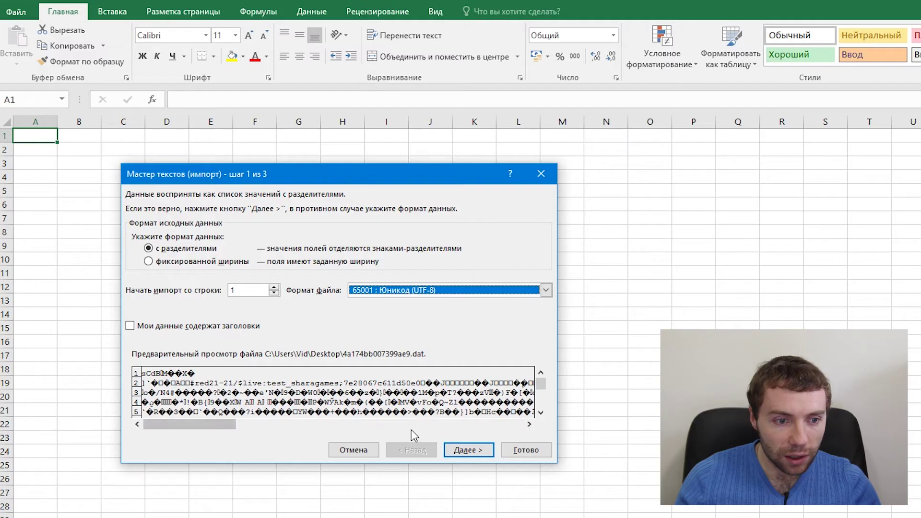
{"action": "left_click", "coordinate": [463, 450]}
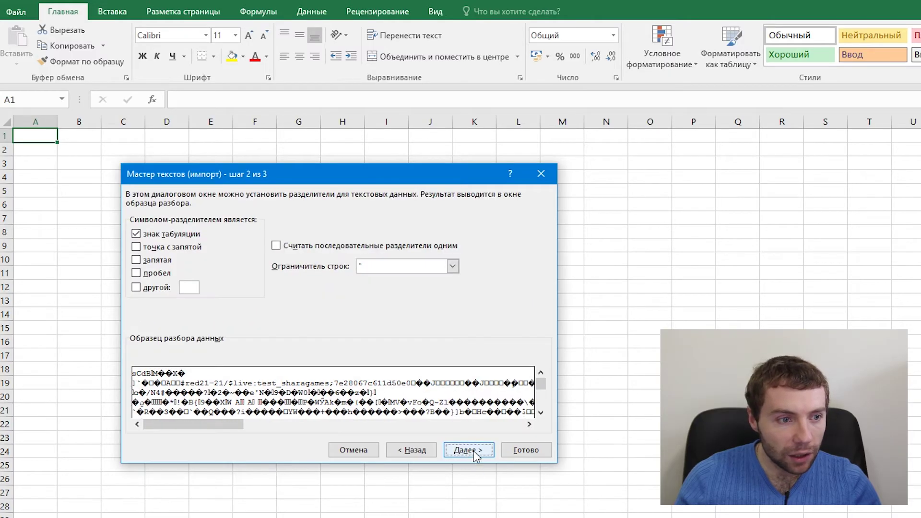
{"action": "left_click", "coordinate": [474, 451]}
{"action": "left_click", "coordinate": [535, 450]}
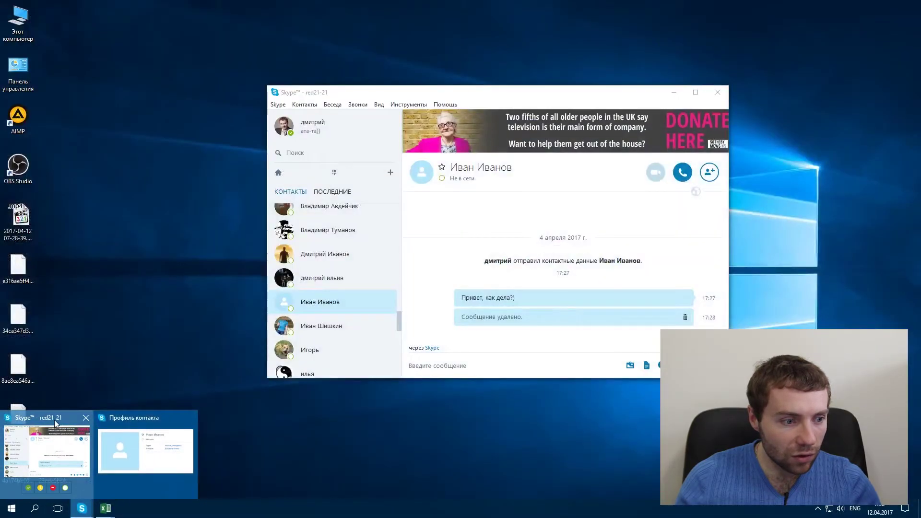
Step: Switch to Skype and copy the chat message "Привет, как дела?)"
{"action": "left_click", "coordinate": [48, 456]}
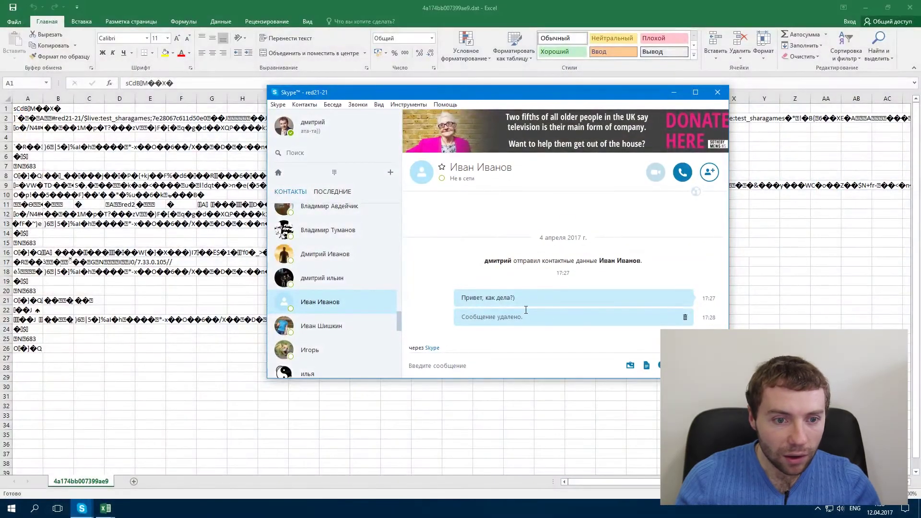
{"action": "left_click_drag", "start_coordinate": [536, 299], "coordinate": [455, 300]}
{"action": "key", "text": "ctrl+c"}
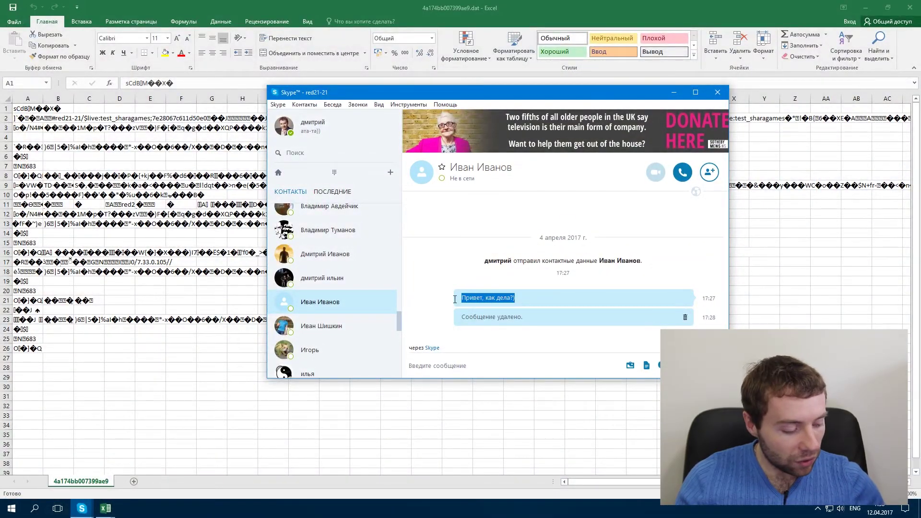
Step: Switch to Excel and search the imported sheet for all cells containing "Привет, как дела?)"
{"action": "key", "text": "alt+Tab"}
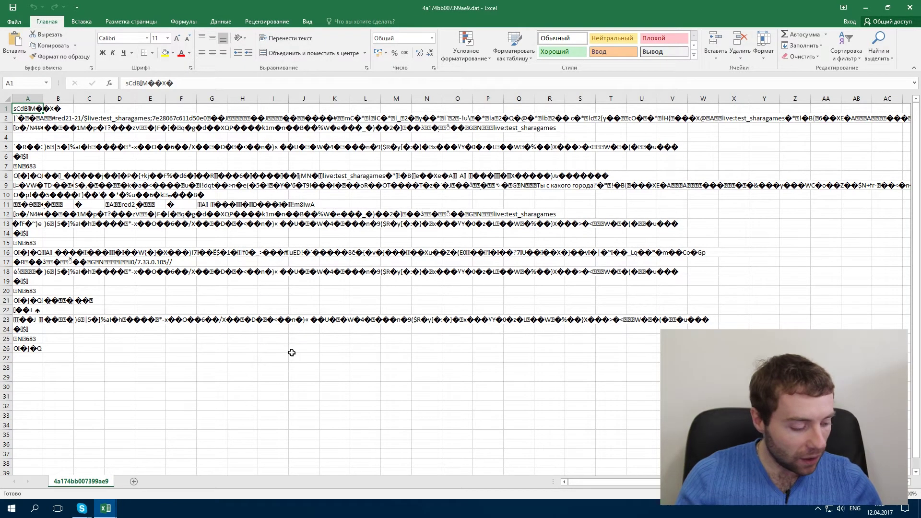
{"action": "key", "text": "ctrl+f"}
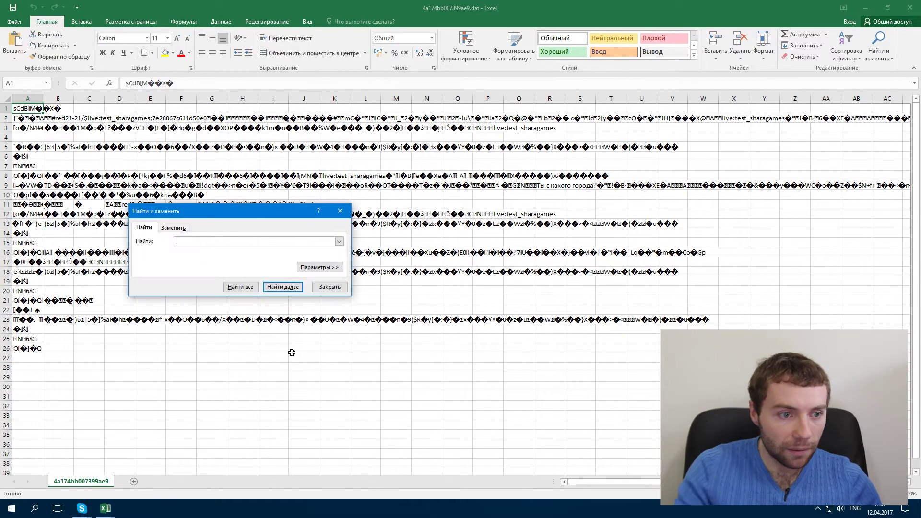
{"action": "key", "text": "ctrl+v"}
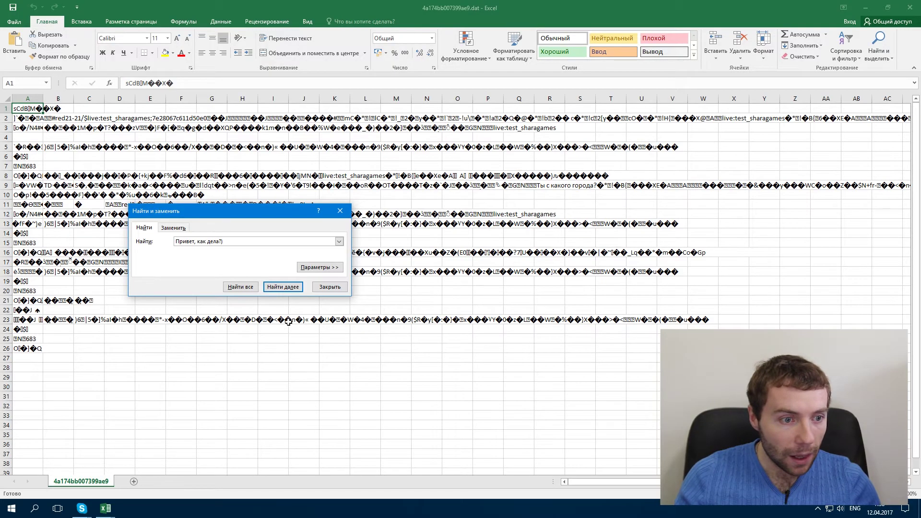
{"action": "left_click", "coordinate": [240, 288]}
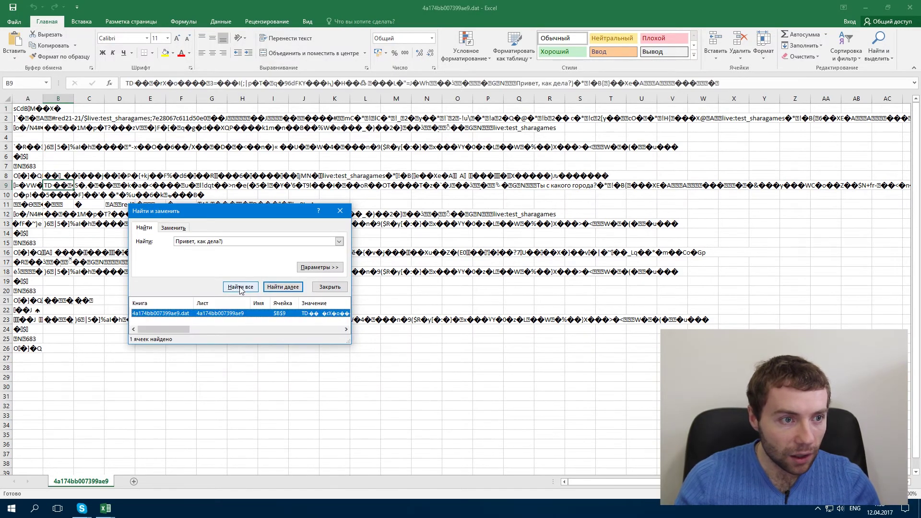
Step: Close the search and highlight the phrase "Привет, как дела?)" within the contents of cell B9
{"action": "left_click_drag", "start_coordinate": [243, 213], "coordinate": [329, 182]}
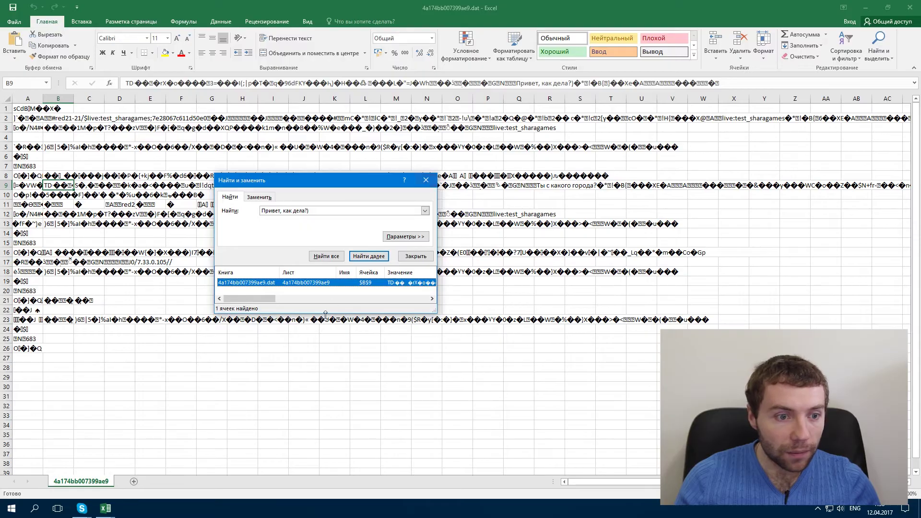
{"action": "left_click", "coordinate": [426, 180]}
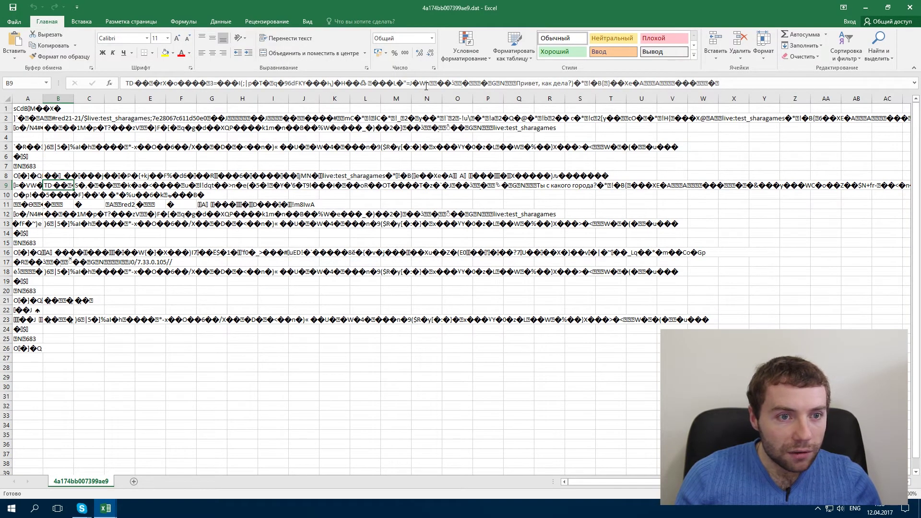
{"action": "left_click_drag", "start_coordinate": [517, 84], "coordinate": [569, 83]}
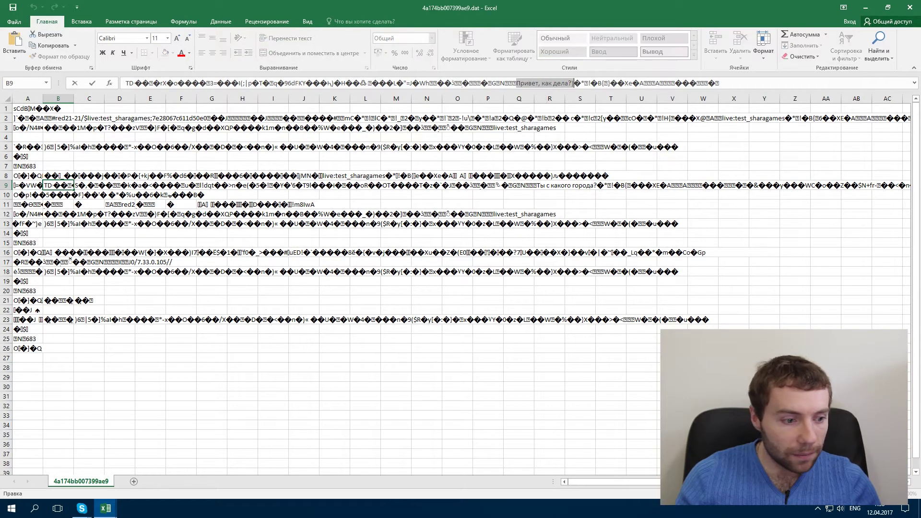
Step: Switch to Skype, close the contact's profile window, highlight the "Сообщение удалено." entry, and return to Excel
{"action": "left_click", "coordinate": [82, 509]}
{"action": "mouse_move", "coordinate": [159, 425]}
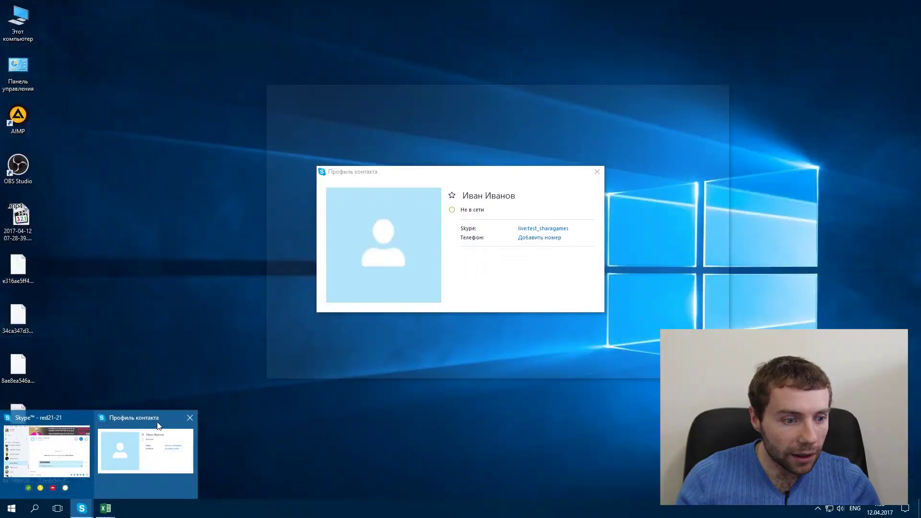
{"action": "left_click", "coordinate": [189, 417]}
{"action": "left_click", "coordinate": [76, 451]}
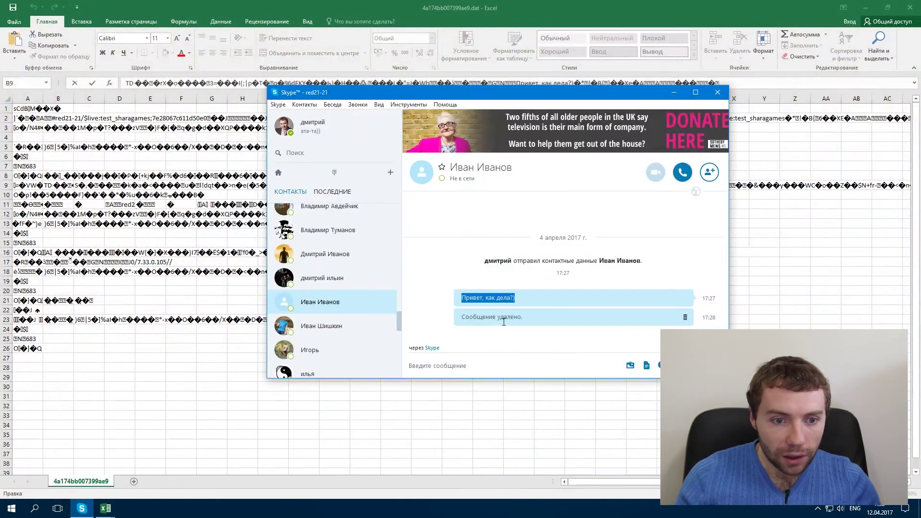
{"action": "left_click_drag", "start_coordinate": [520, 319], "coordinate": [455, 319]}
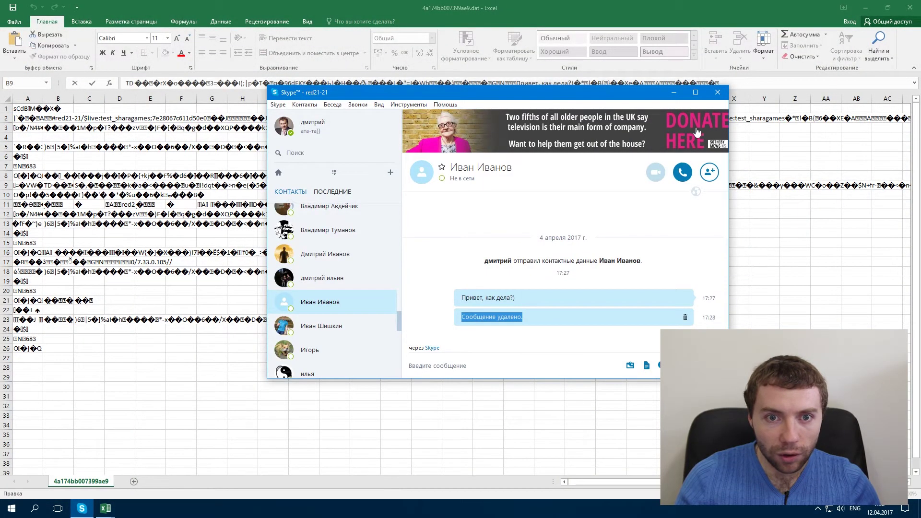
{"action": "left_click", "coordinate": [674, 92]}
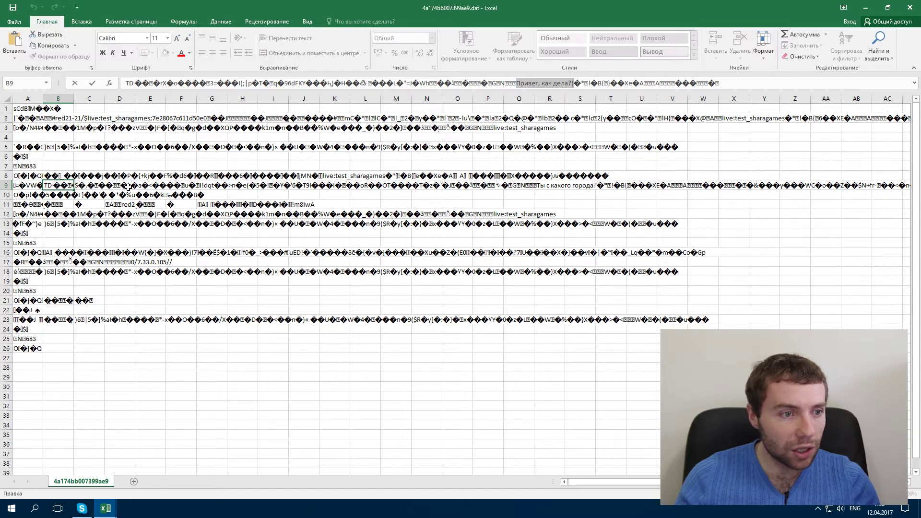
Step: Examine the readable text "Ты с какого города?" in row 9, around columns R and S
{"action": "left_click", "coordinate": [555, 186]}
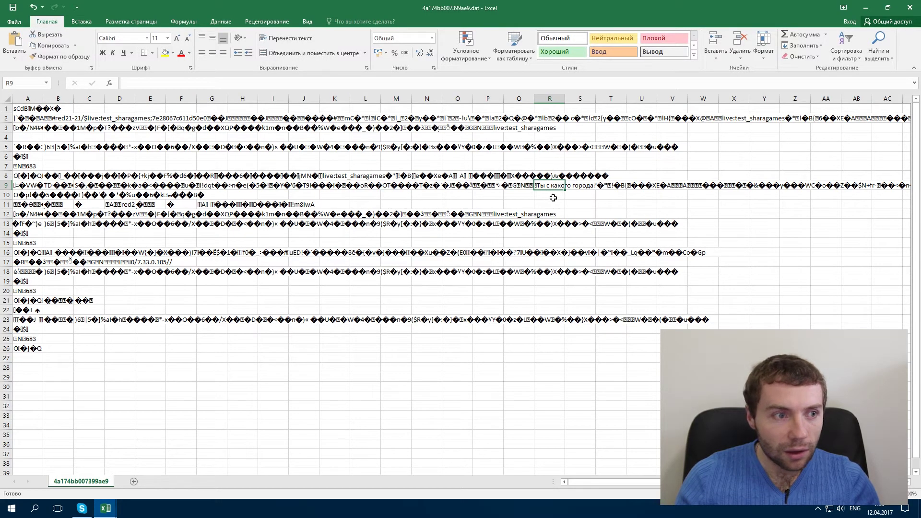
{"action": "left_click", "coordinate": [587, 185]}
{"action": "left_click", "coordinate": [551, 185]}
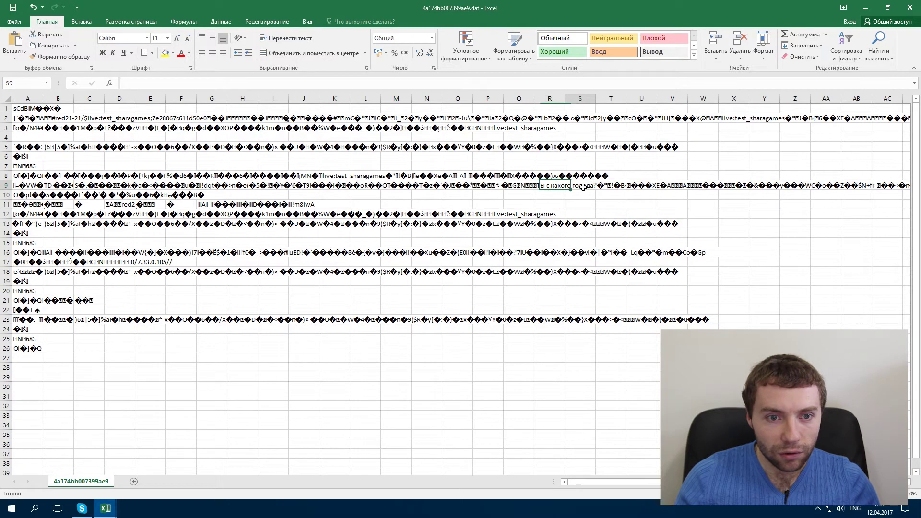
{"action": "left_click", "coordinate": [573, 186]}
{"action": "left_click", "coordinate": [545, 186]}
{"action": "double_click", "coordinate": [545, 186]}
{"action": "left_click", "coordinate": [581, 186]}
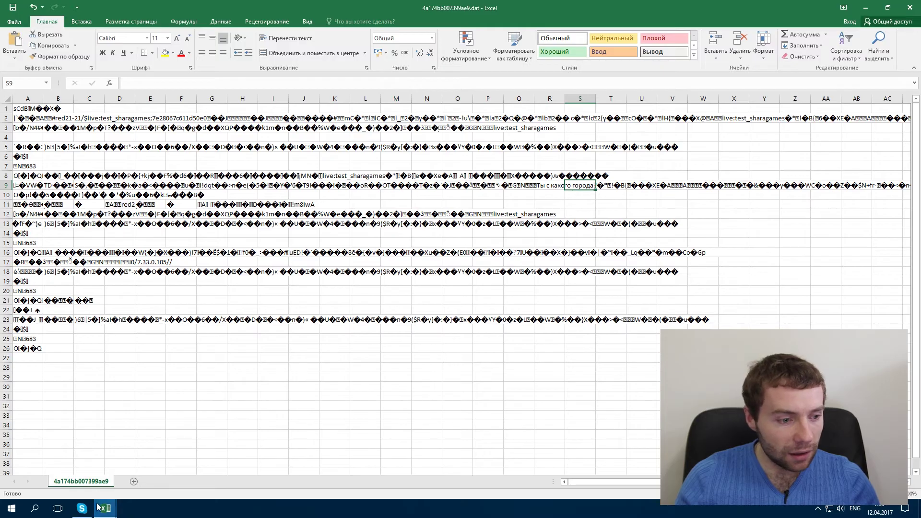
Step: Switch to Skype to compare with the deleted message in the chat, then return to Excel
{"action": "left_click", "coordinate": [82, 508]}
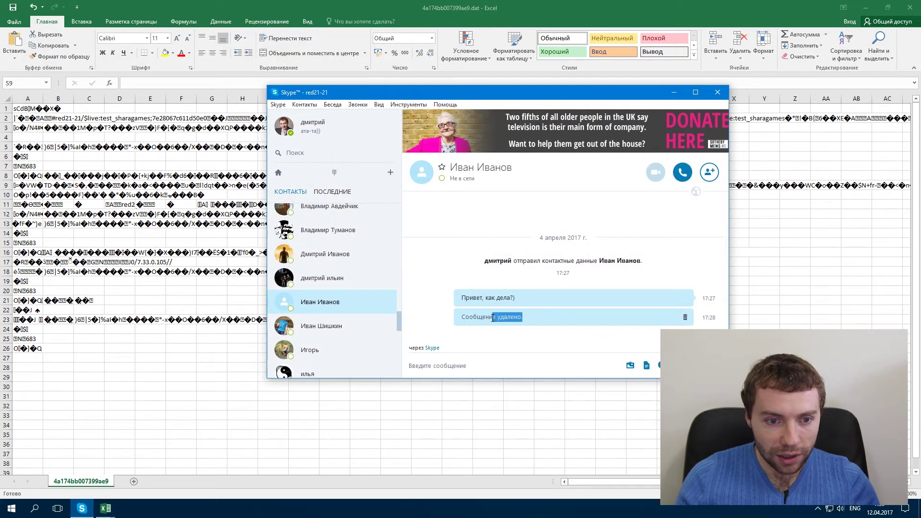
{"action": "triple_click", "coordinate": [597, 319]}
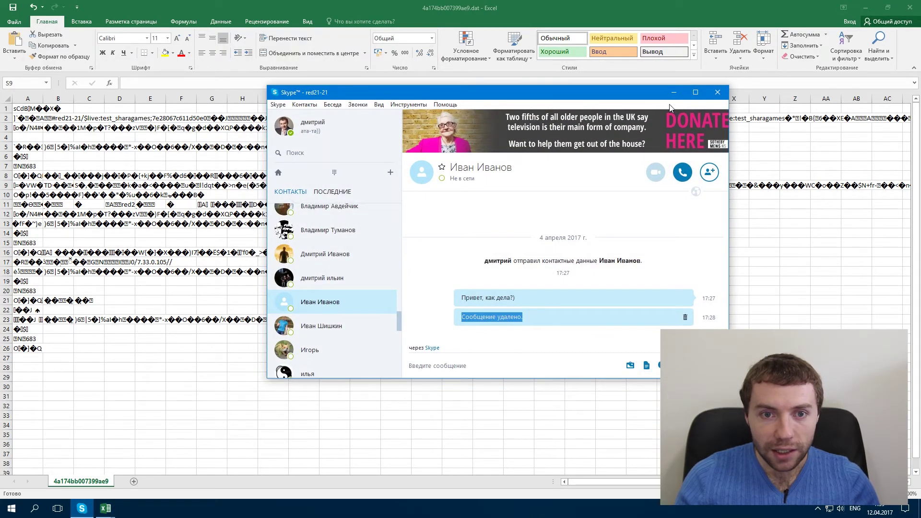
{"action": "left_click", "coordinate": [675, 92]}
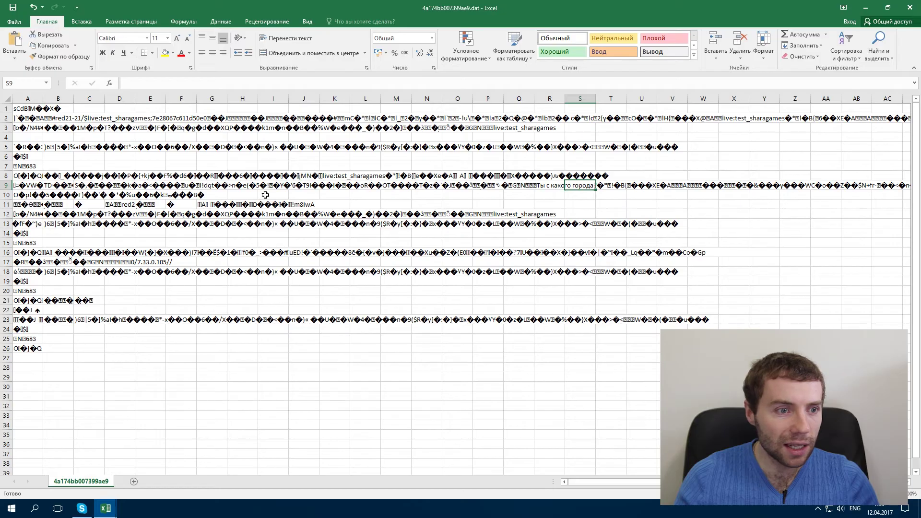
Step: Close 4a174bb007399ae9.dat without saving the changes and exit Excel
{"action": "left_click", "coordinate": [911, 7]}
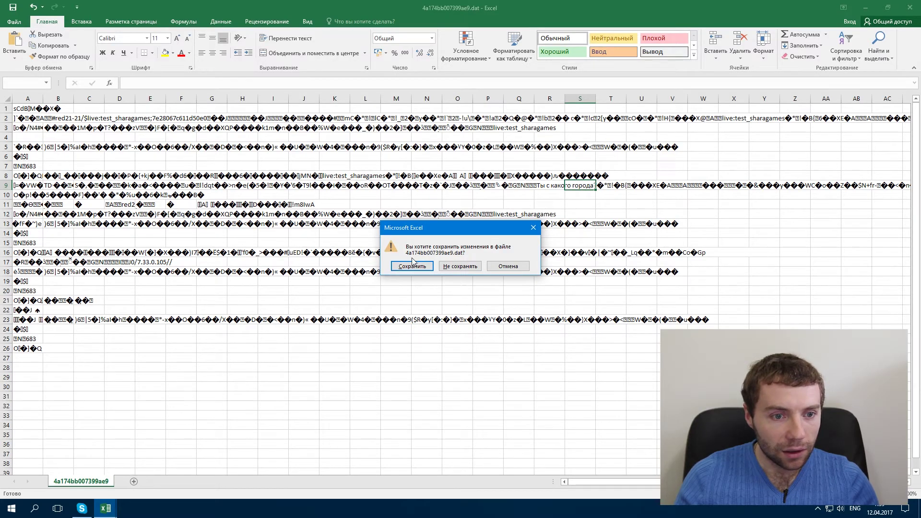
{"action": "left_click", "coordinate": [464, 266]}
{"action": "left_click", "coordinate": [914, 9]}
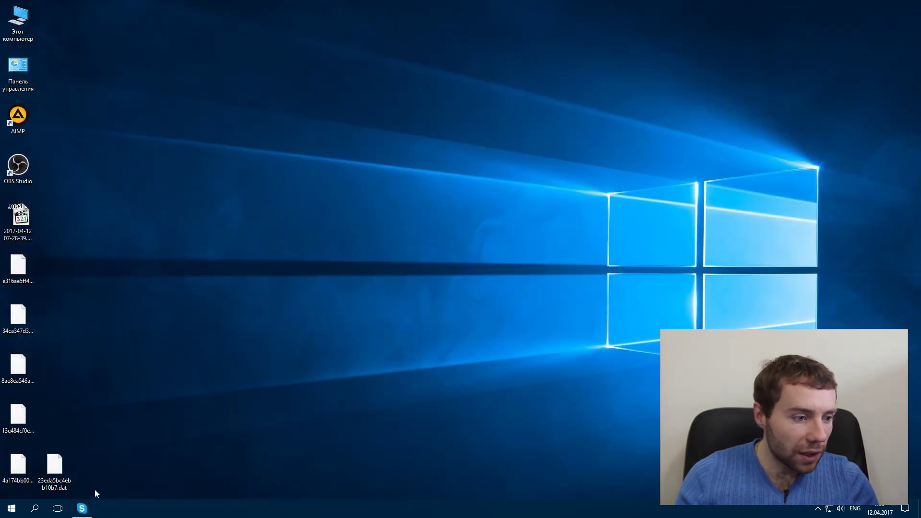
Step: Clear the other .dat files off the desktop, keeping only 4a174bb007399ae9.dat below the video file
{"action": "left_click_drag", "start_coordinate": [8, 470], "coordinate": [157, 224]}
{"action": "left_click_drag", "start_coordinate": [60, 472], "coordinate": [62, 282]}
{"action": "left_click_drag", "start_coordinate": [113, 269], "coordinate": [897, 467]}
{"action": "left_click_drag", "start_coordinate": [163, 219], "coordinate": [85, 266]}
{"action": "left_click", "coordinate": [96, 271]}
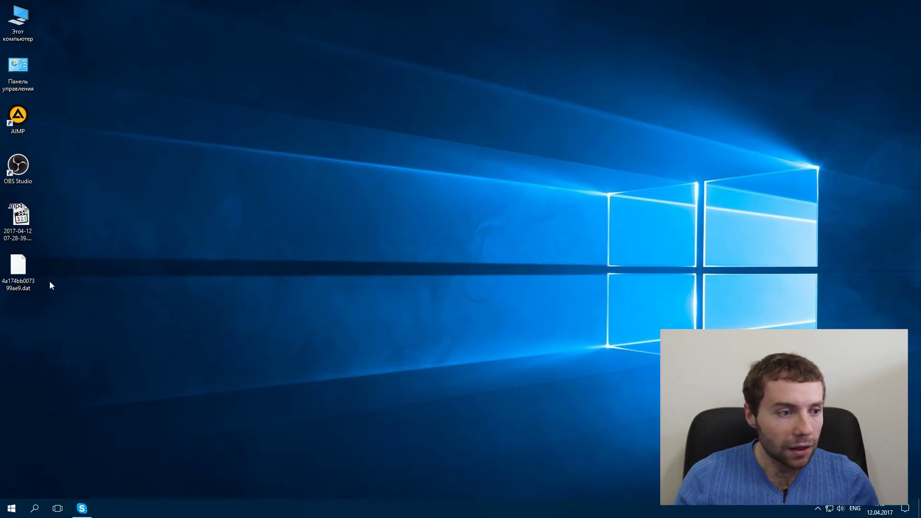
Step: Open 4a174bb007399ae9.dat from the desktop in Notepad++ and set its encoding to UTF-8
{"action": "right_click", "coordinate": [24, 269]}
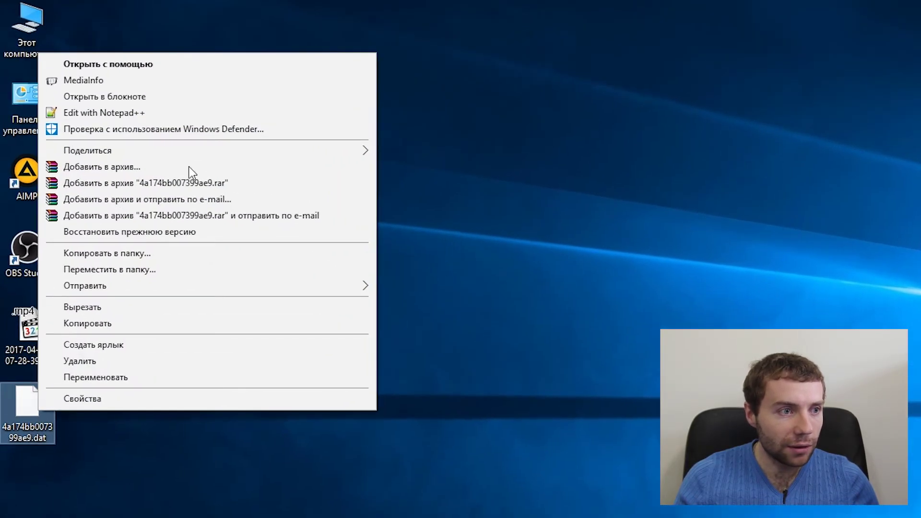
{"action": "left_click", "coordinate": [129, 115]}
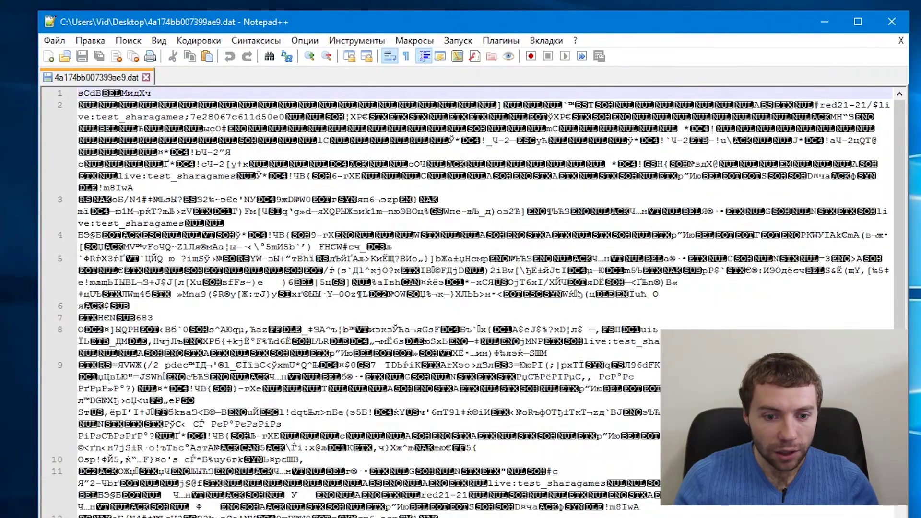
{"action": "left_click", "coordinate": [216, 42]}
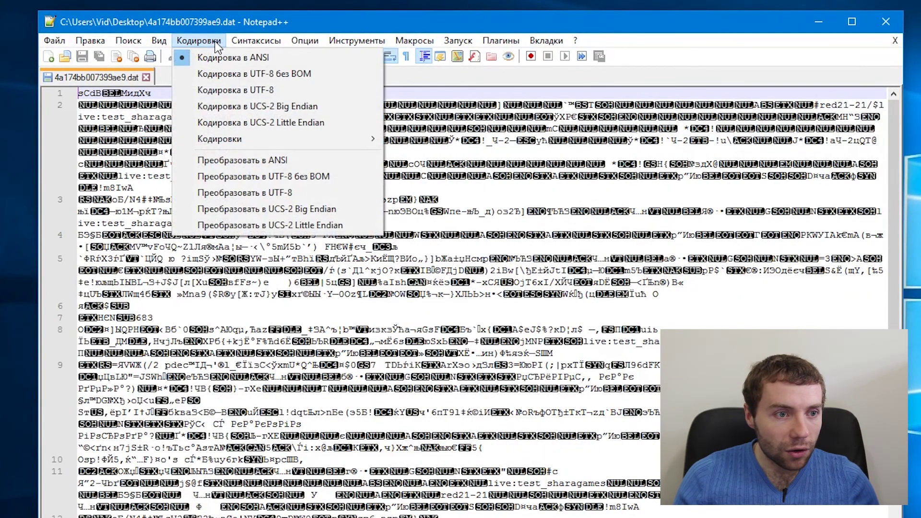
{"action": "left_click", "coordinate": [272, 93]}
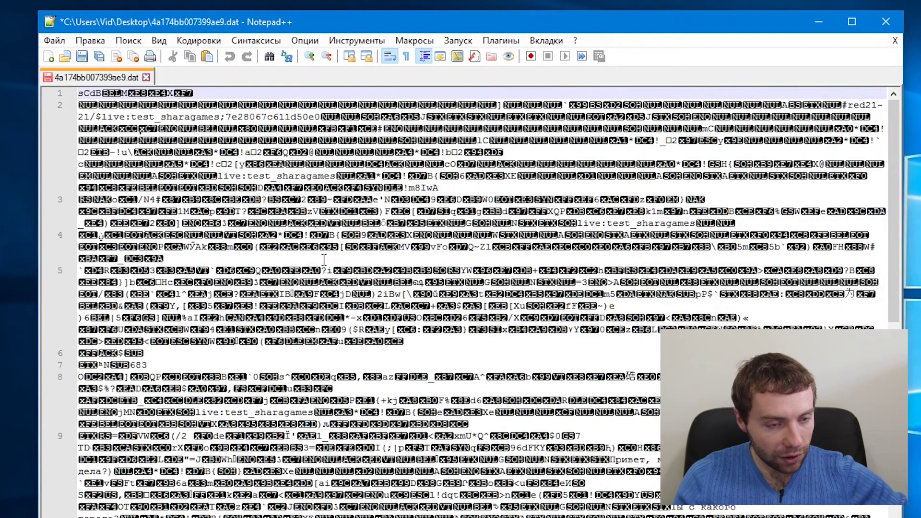
Step: Search the file for "Привет, как дела?)" and close the search at the match
{"action": "key", "text": "ctrl+f"}
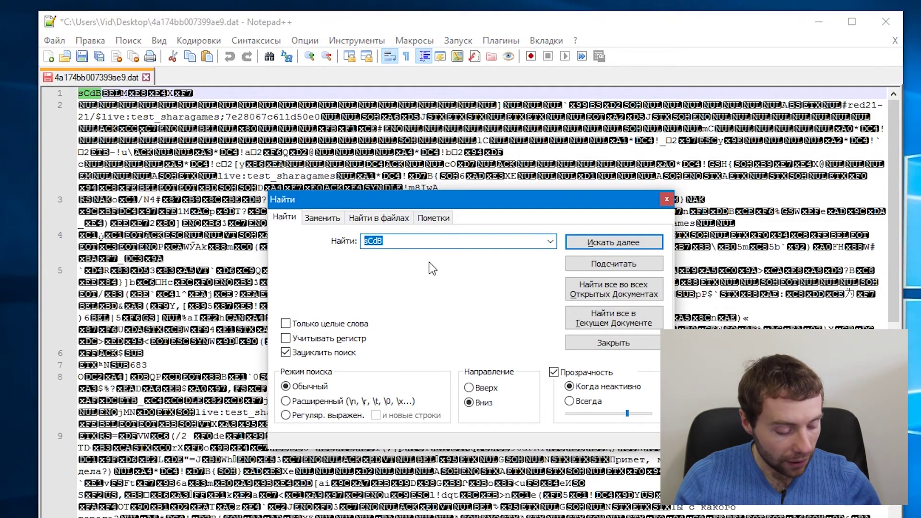
{"action": "type", "text": "Привет, как дела?)"}
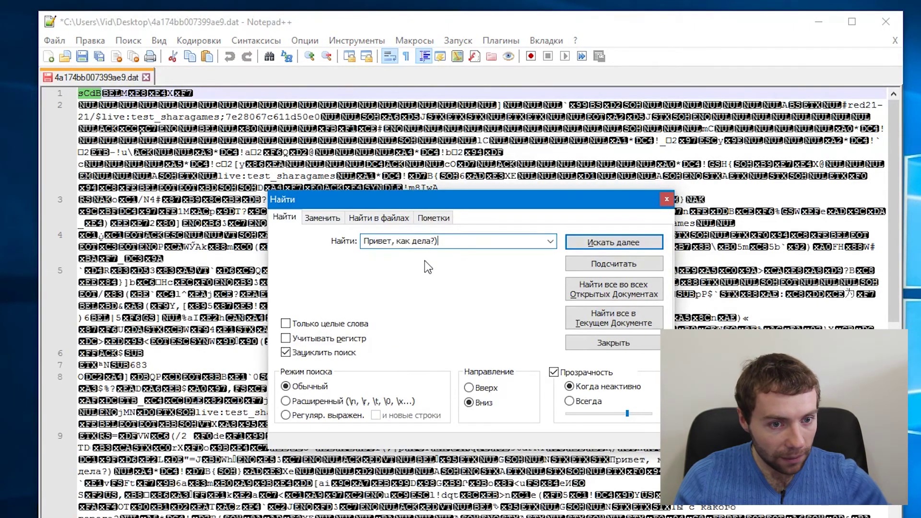
{"action": "left_click", "coordinate": [605, 245]}
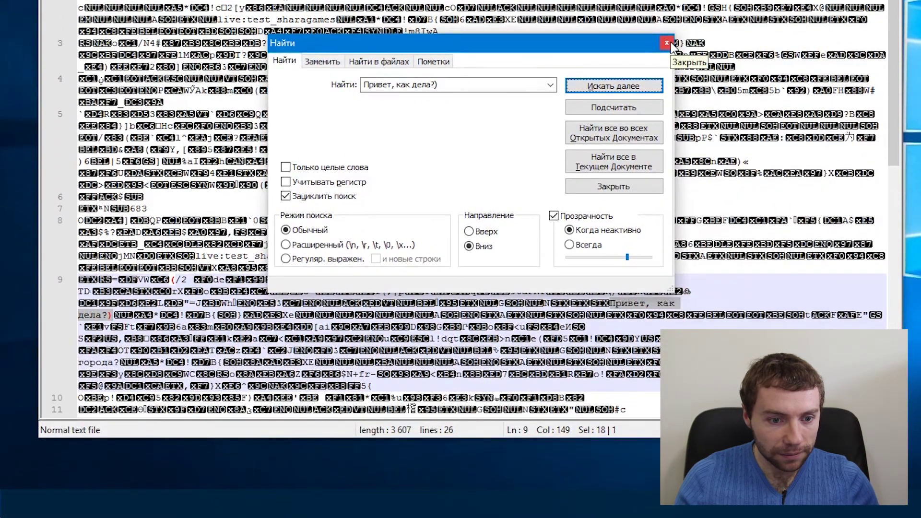
{"action": "left_click", "coordinate": [667, 200]}
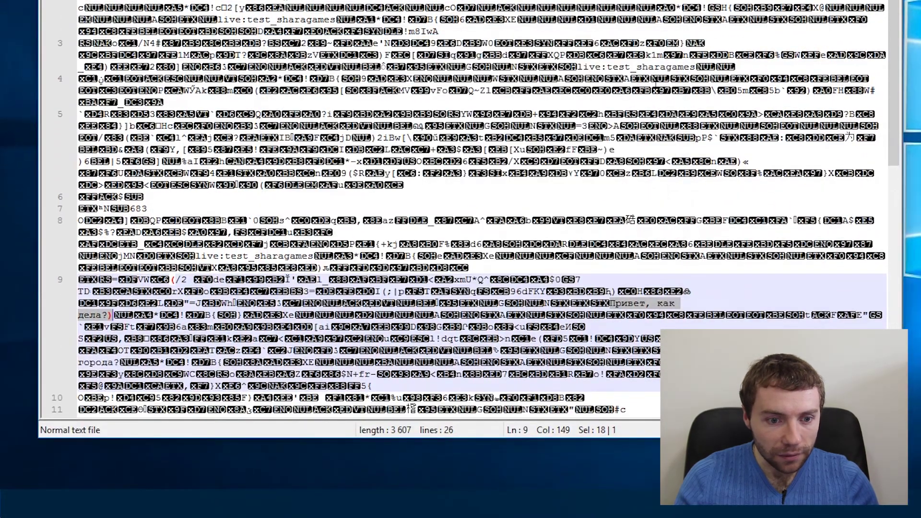
Step: Highlight the matched message on line 9, followed by the deleted message "Ты с какого города?" after it
{"action": "left_click_drag", "start_coordinate": [687, 307], "coordinate": [582, 305]}
{"action": "left_click_drag", "start_coordinate": [109, 316], "coordinate": [79, 317]}
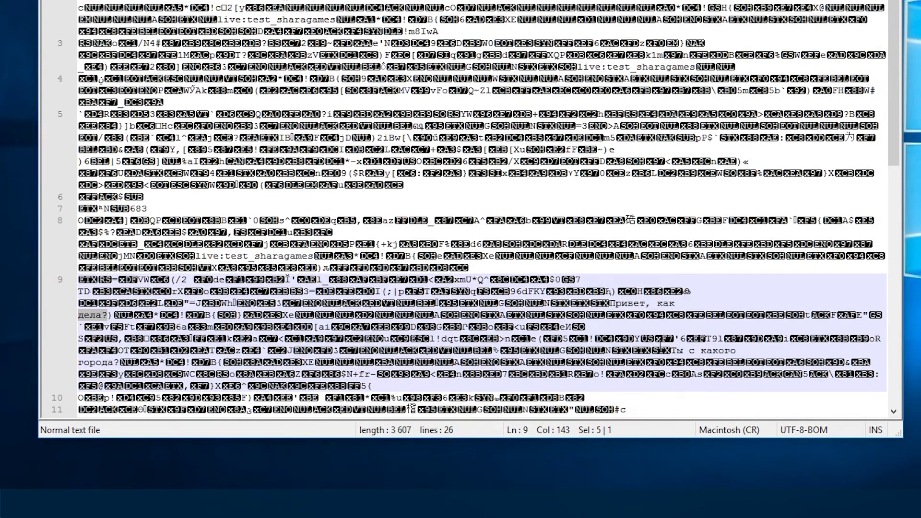
{"action": "left_click_drag", "start_coordinate": [674, 354], "coordinate": [119, 363]}
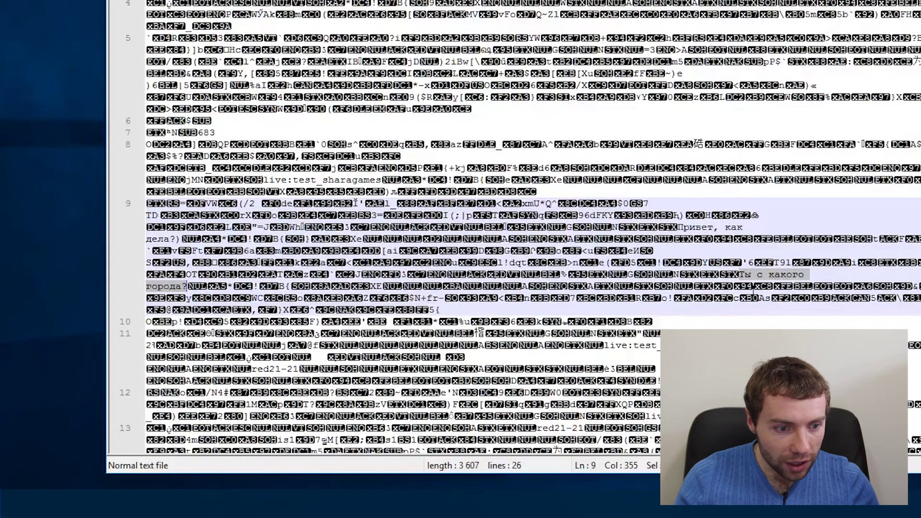
Step: Look through the remaining lines of the file for further readable message text
{"action": "scroll", "coordinate": [482, 331], "scroll_direction": "down", "scroll_amount": 2}
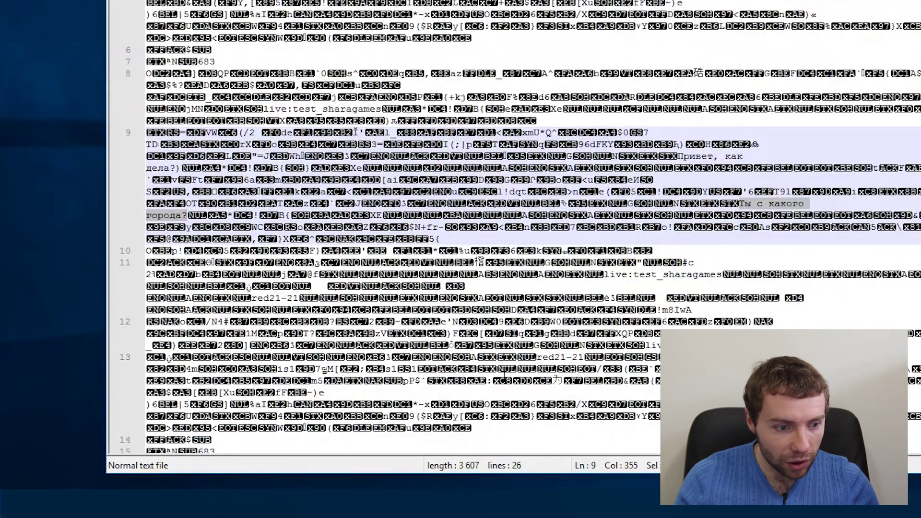
{"action": "scroll", "coordinate": [484, 333], "scroll_direction": "down", "scroll_amount": 1}
{"action": "scroll", "coordinate": [542, 353], "scroll_direction": "down", "scroll_amount": 5}
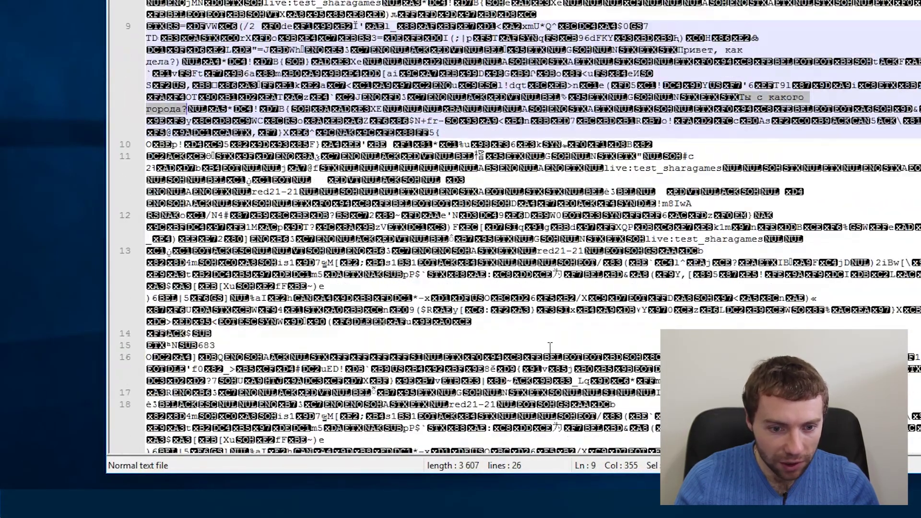
{"action": "scroll", "coordinate": [550, 352], "scroll_direction": "down", "scroll_amount": 3}
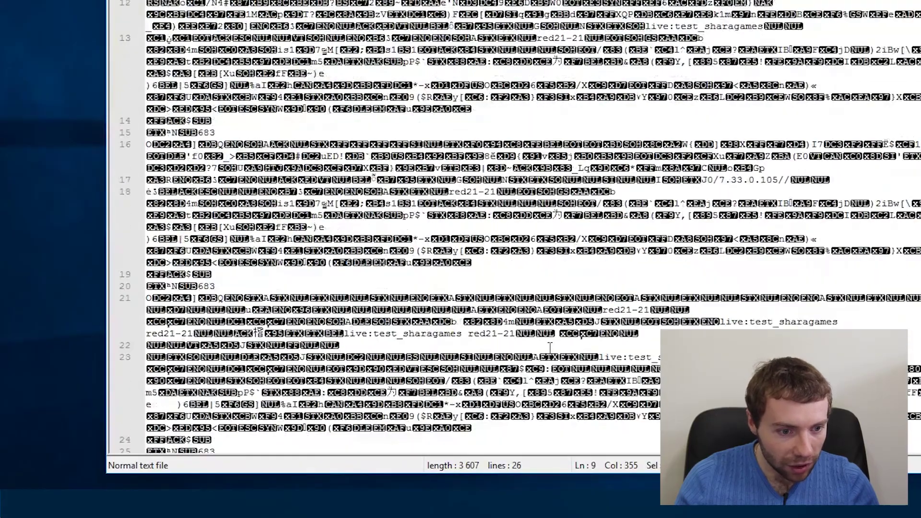
{"action": "scroll", "coordinate": [561, 350], "scroll_direction": "down", "scroll_amount": 1}
{"action": "scroll", "coordinate": [572, 350], "scroll_direction": "up", "scroll_amount": 6}
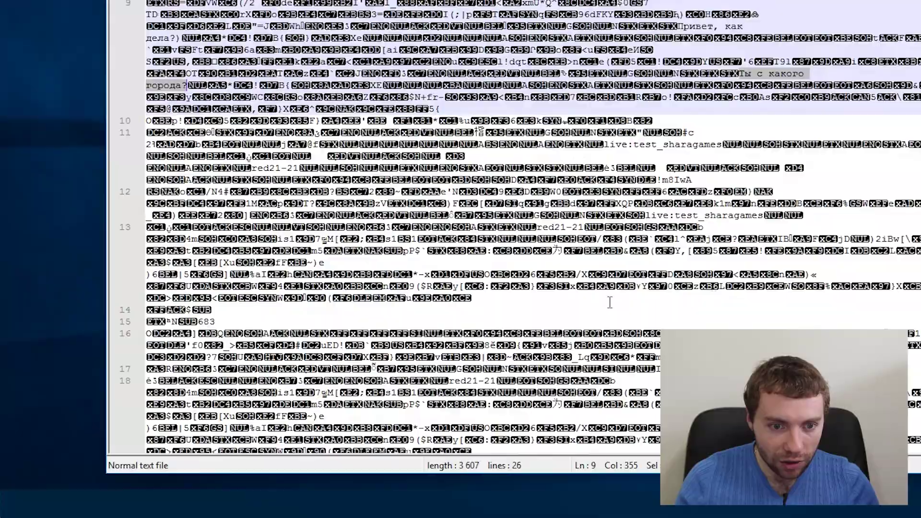
{"action": "scroll", "coordinate": [609, 304], "scroll_direction": "up", "scroll_amount": 6}
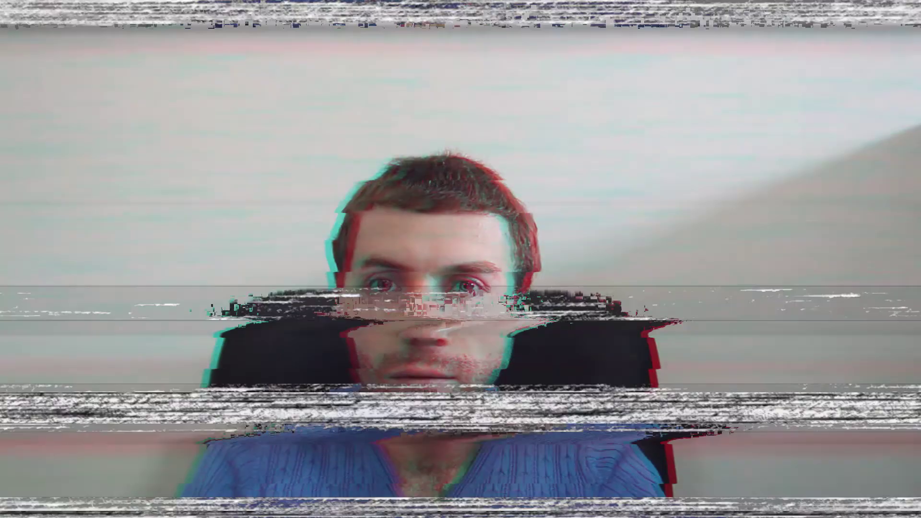